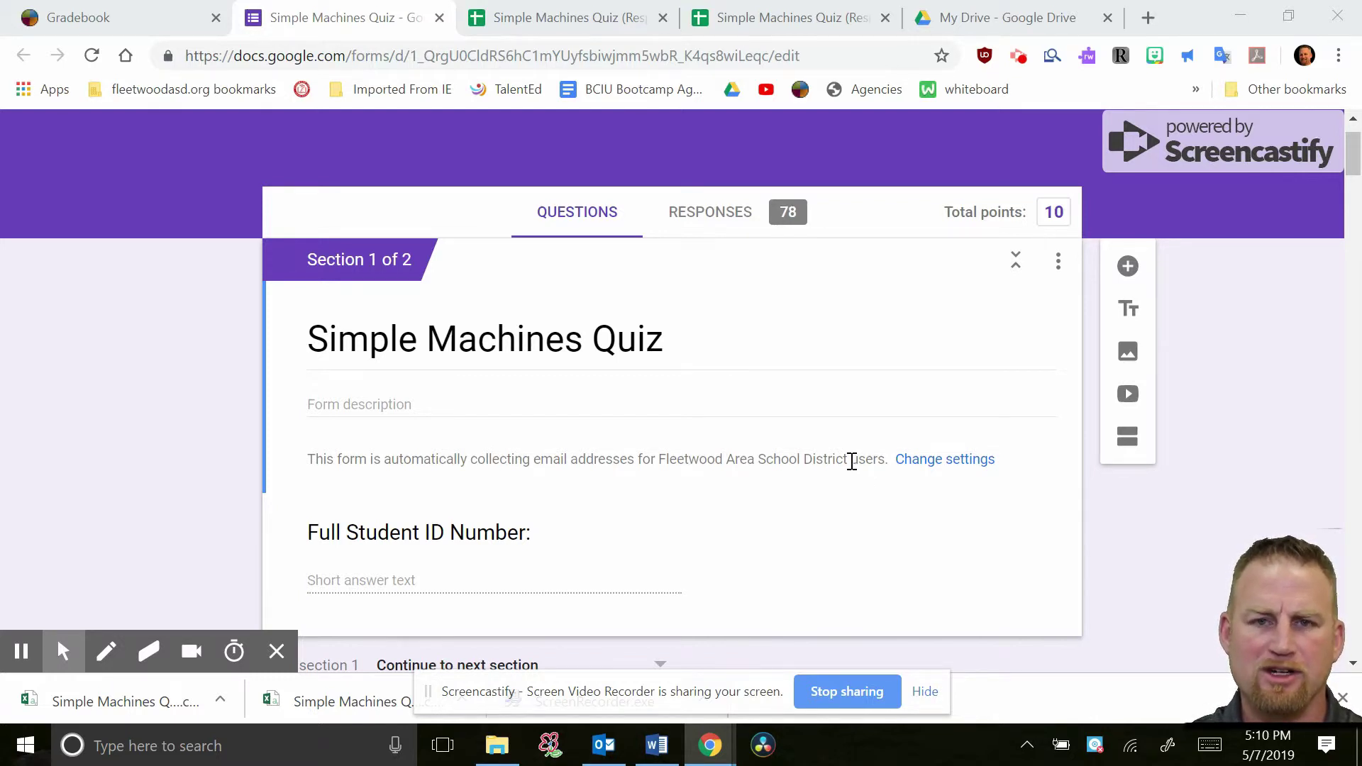
Step: Look through the quiz form, from the student ID question to the first simple machine question and its answer choices
scroll(823, 439, down, 2)
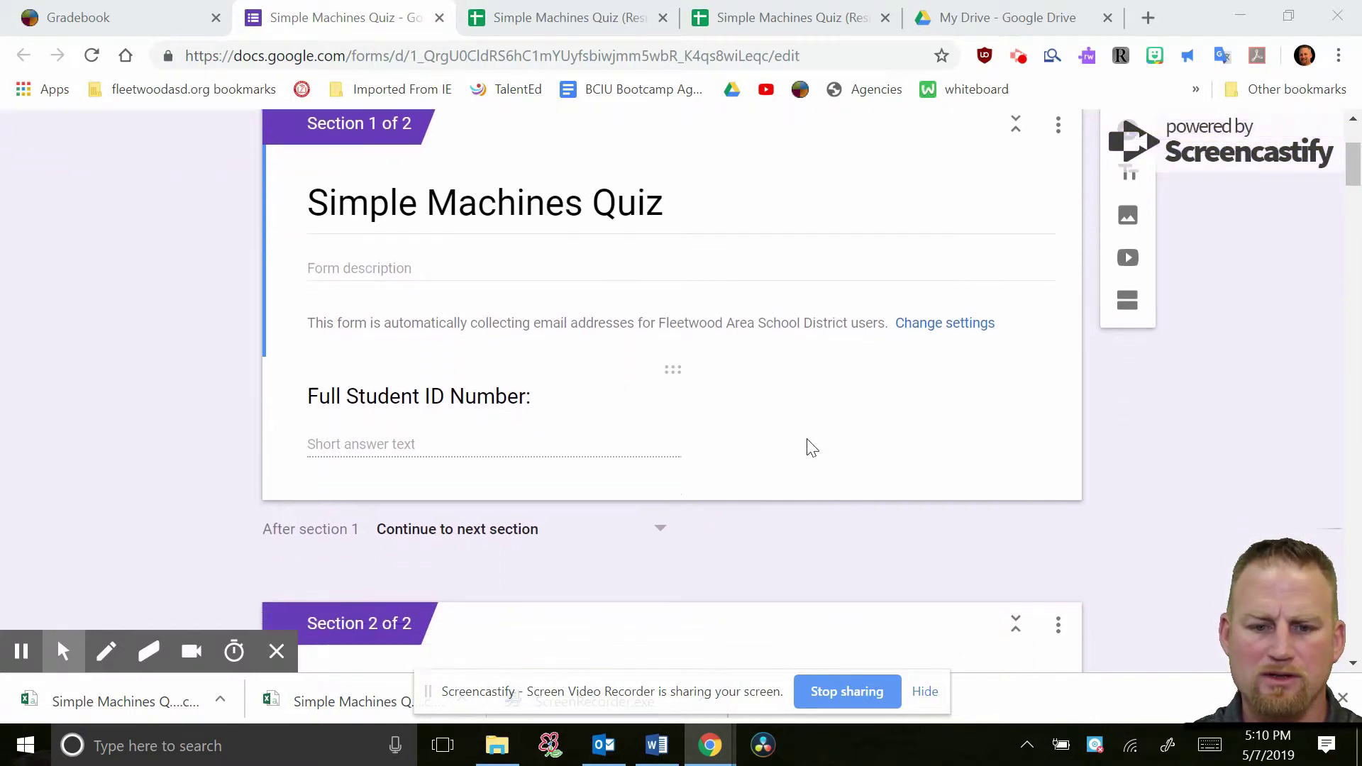
scroll(811, 449, down, 2)
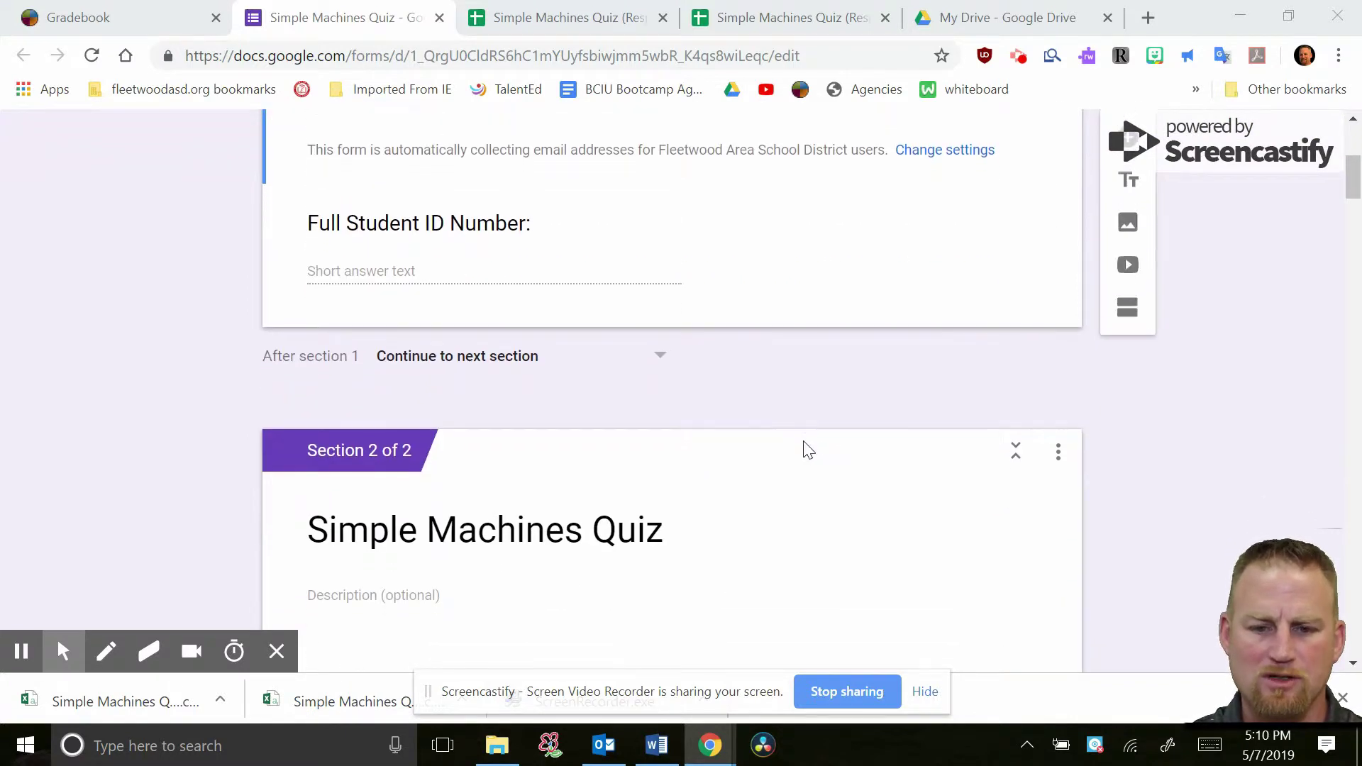
scroll(808, 450, down, 3)
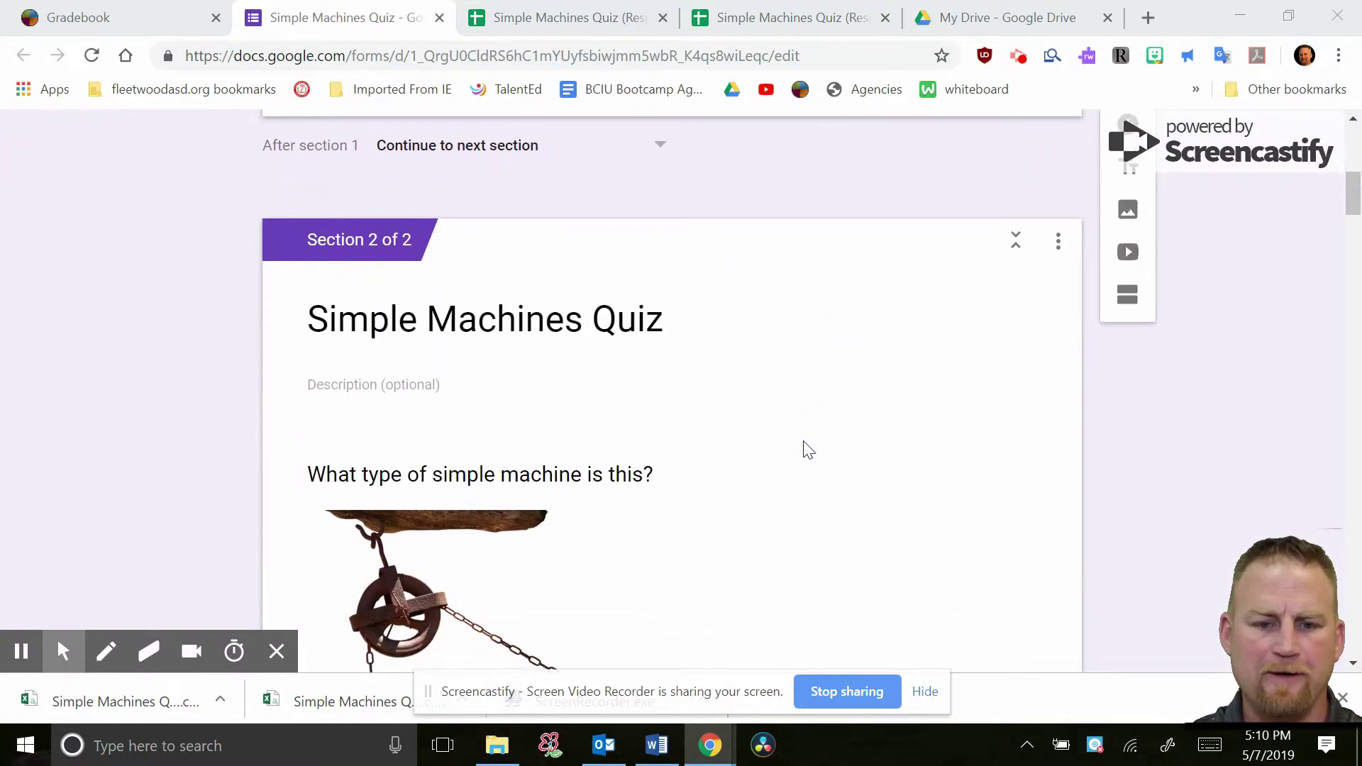
scroll(808, 450, down, 5)
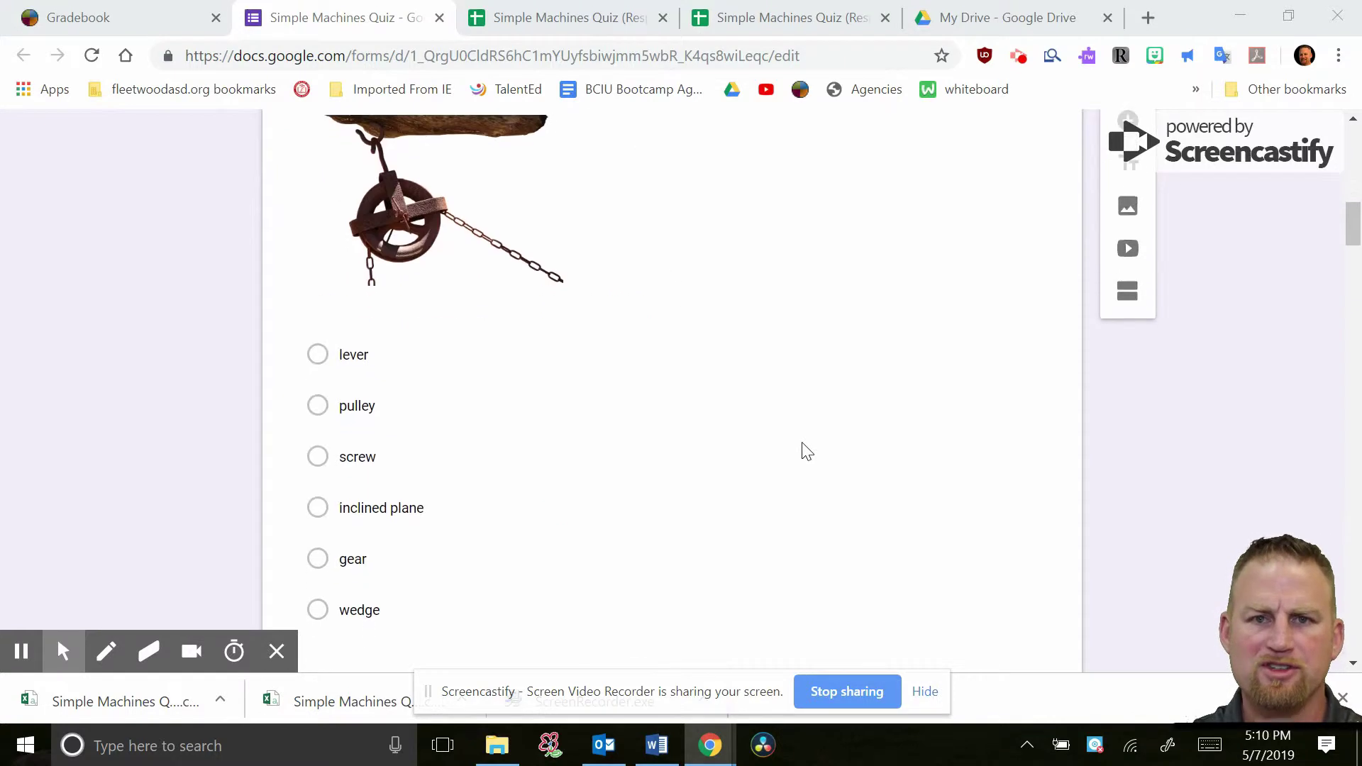
scroll(808, 451, up, 6)
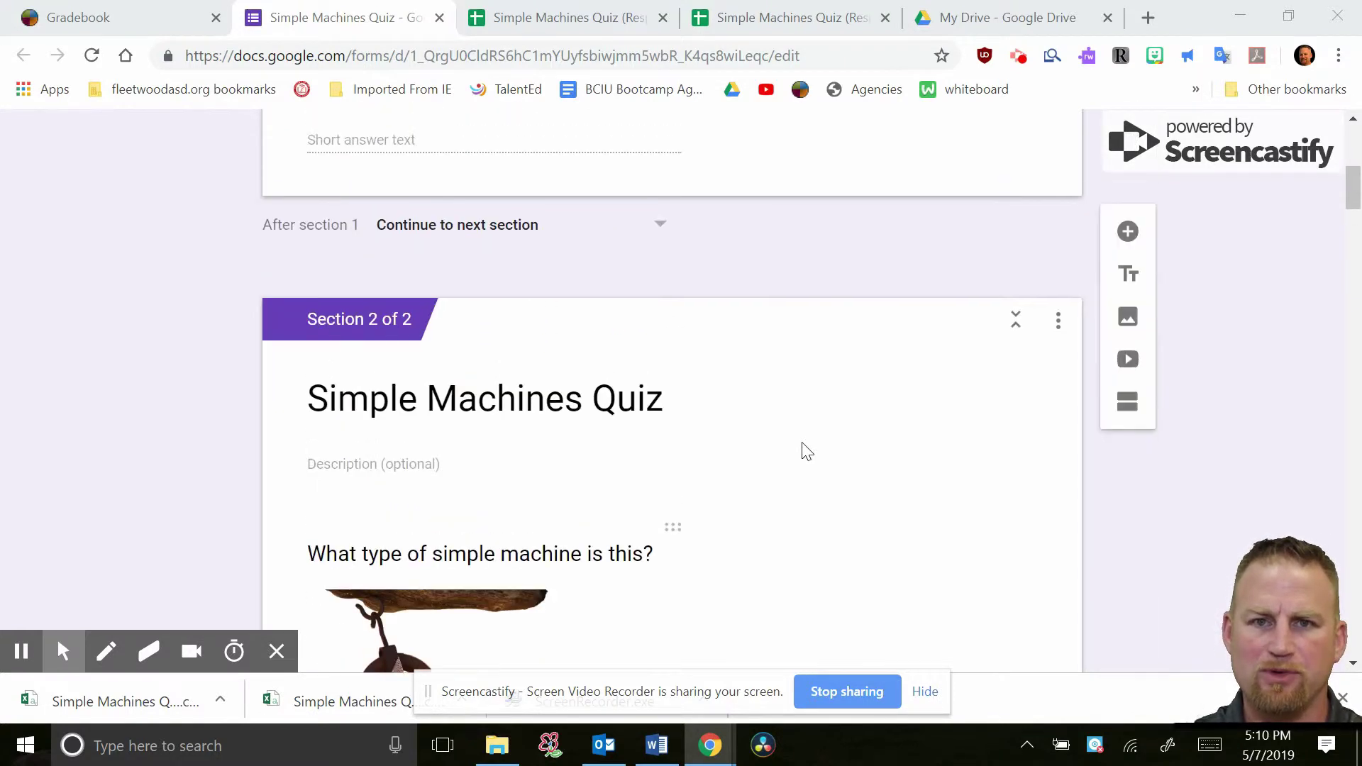
scroll(808, 452, up, 5)
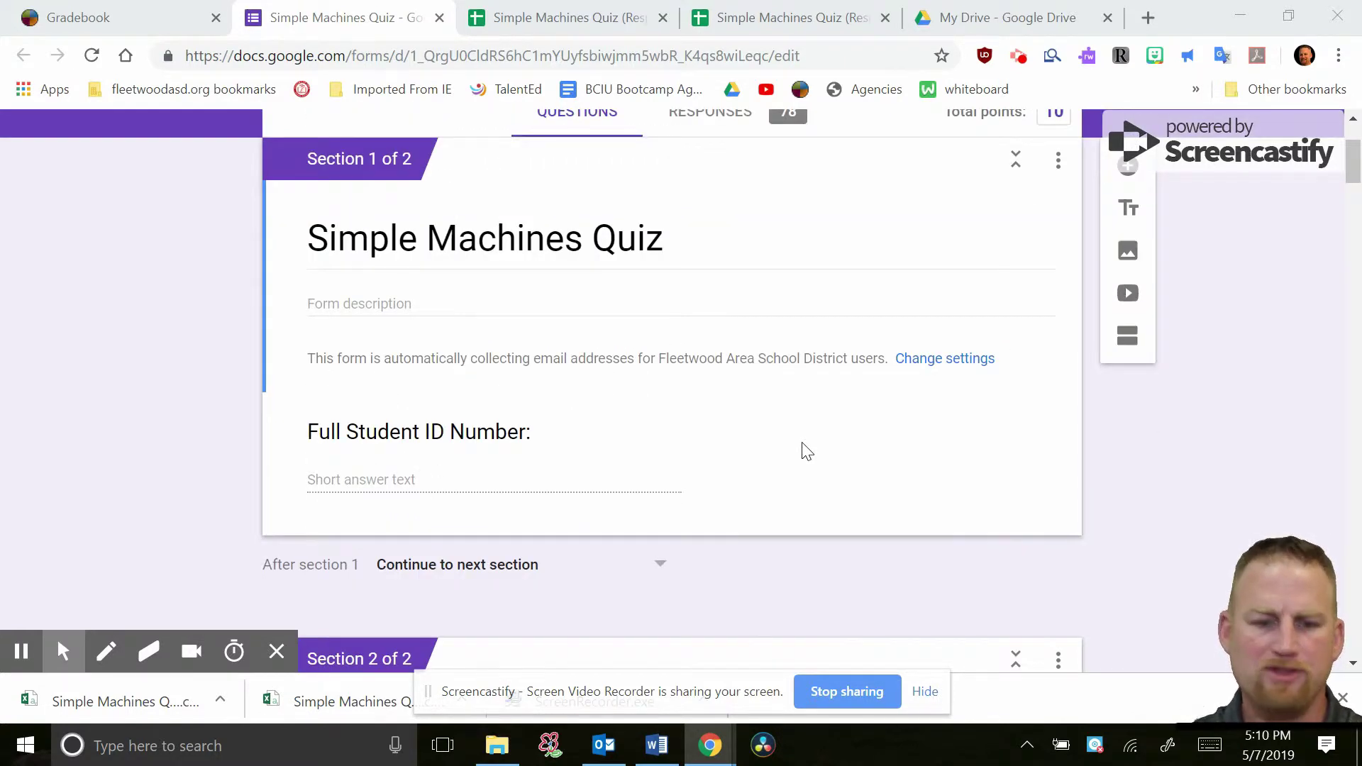
scroll(806, 451, up, 2)
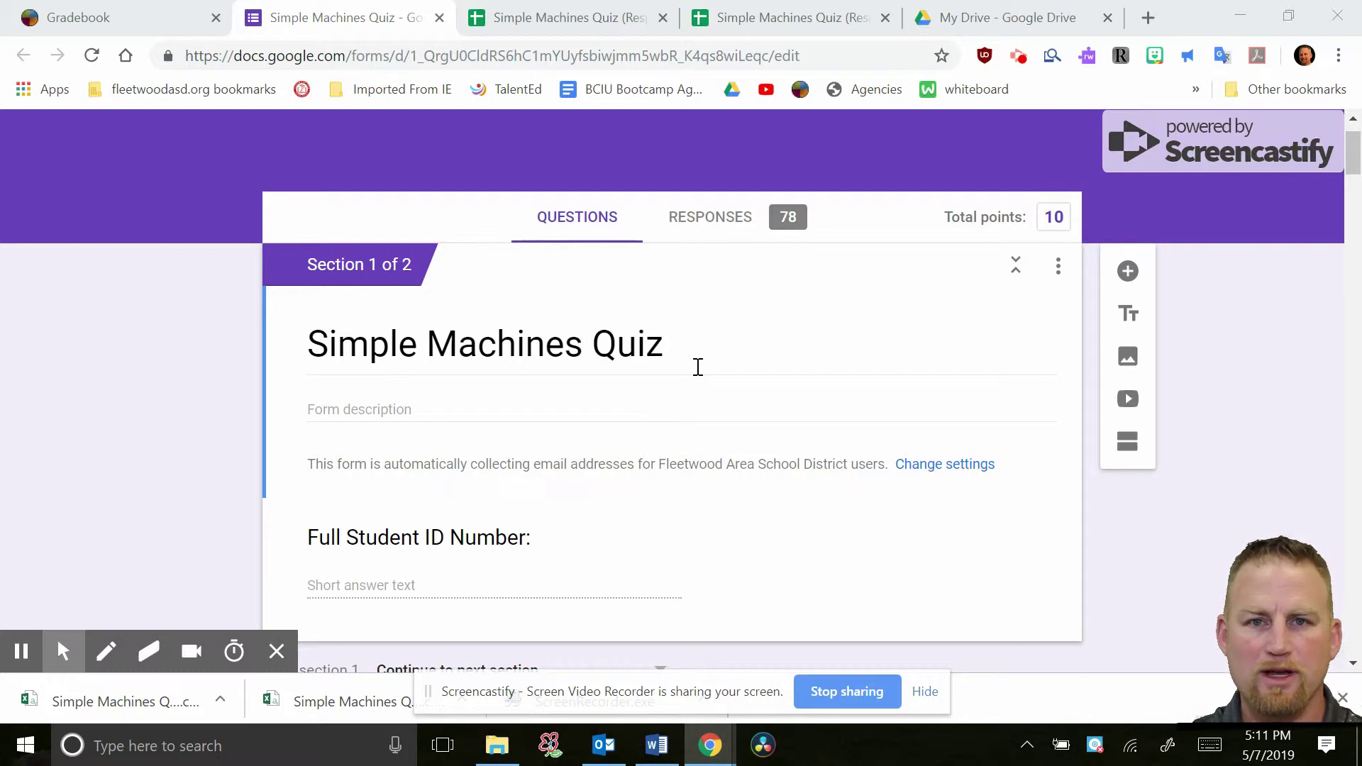
scroll(698, 366, up, 1)
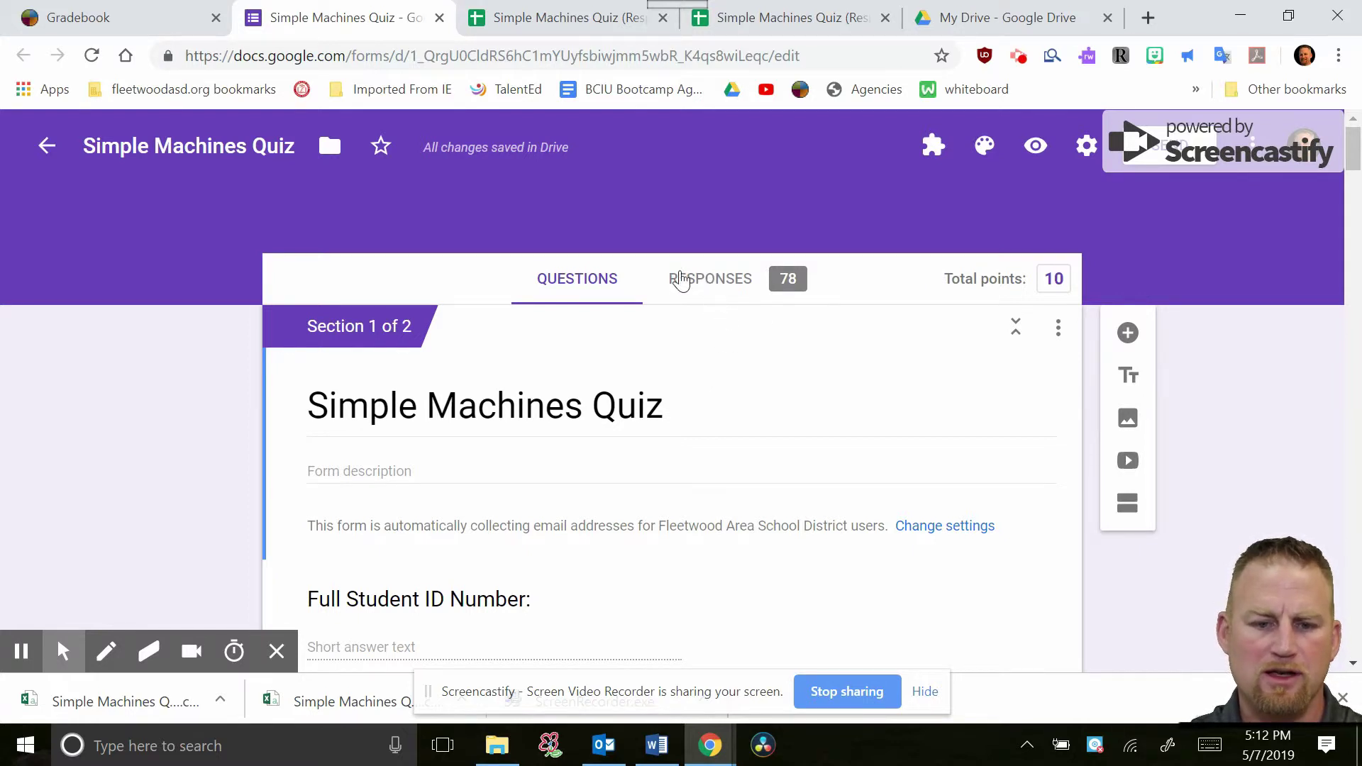
Step: Review the quiz's response summary and open the collected responses in the linked spreadsheet
click(710, 280)
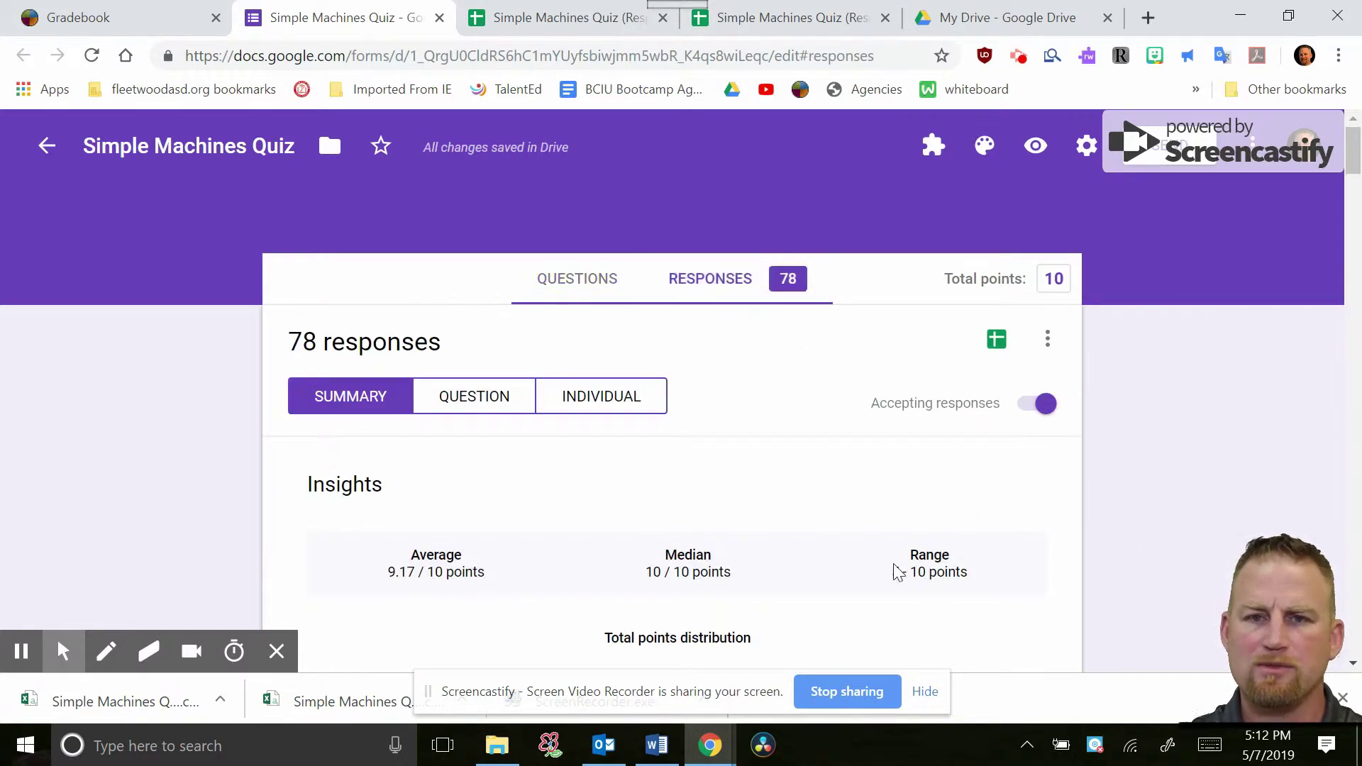
scroll(750, 462, down, 3)
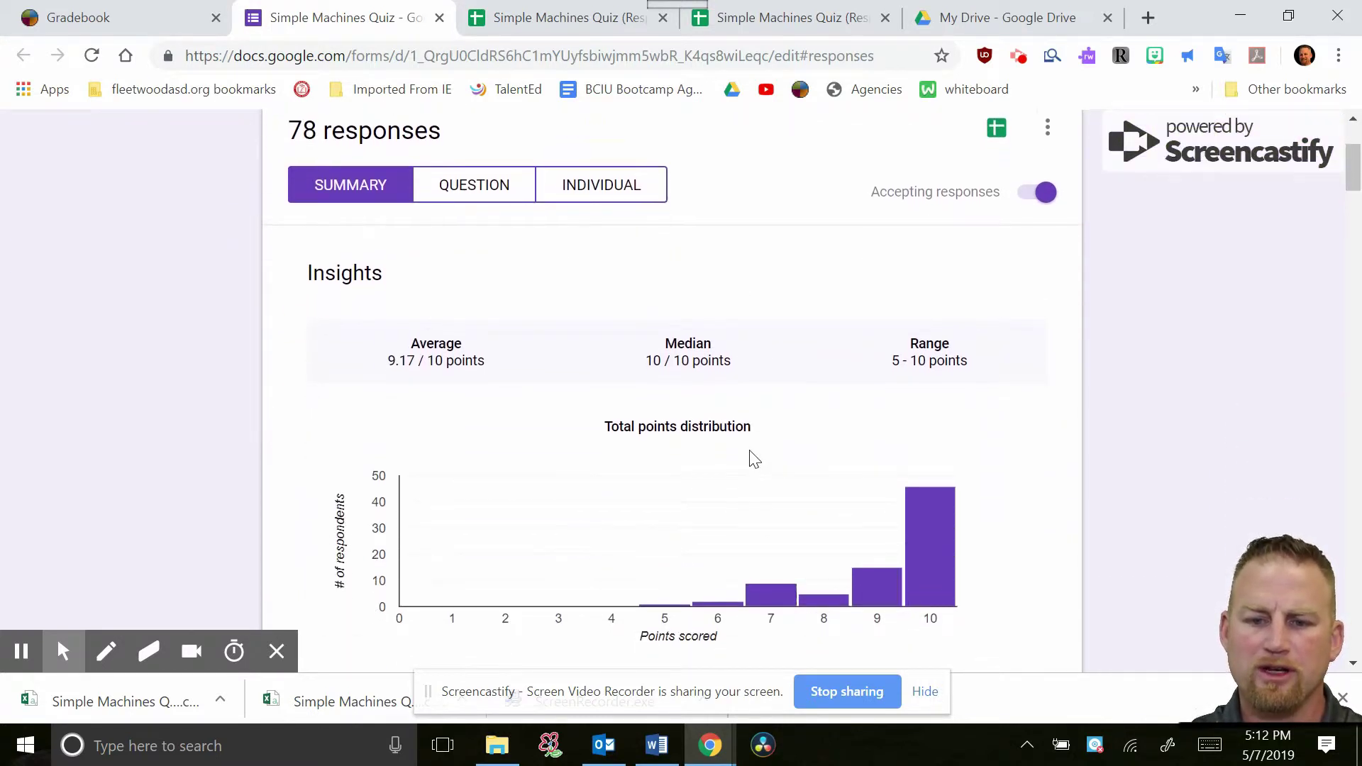
scroll(752, 458, up, 3)
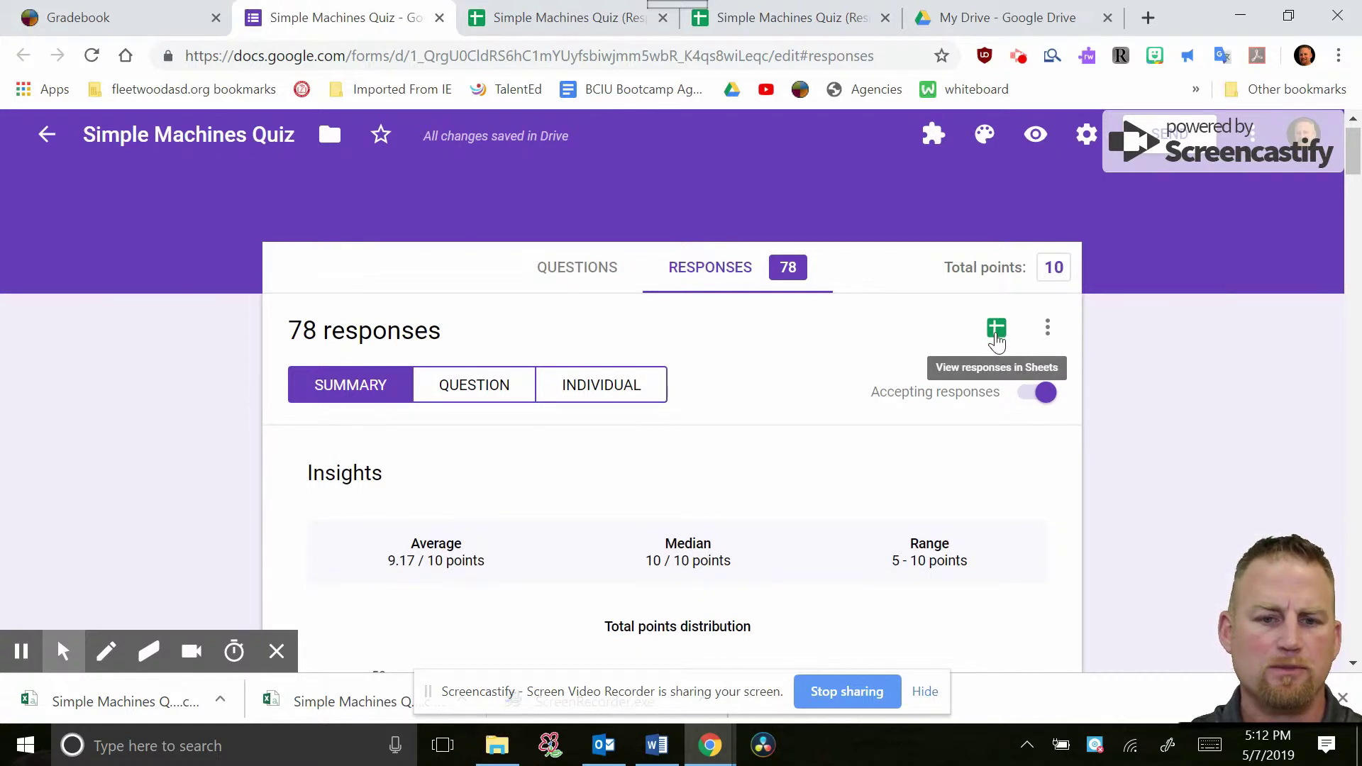
click(996, 330)
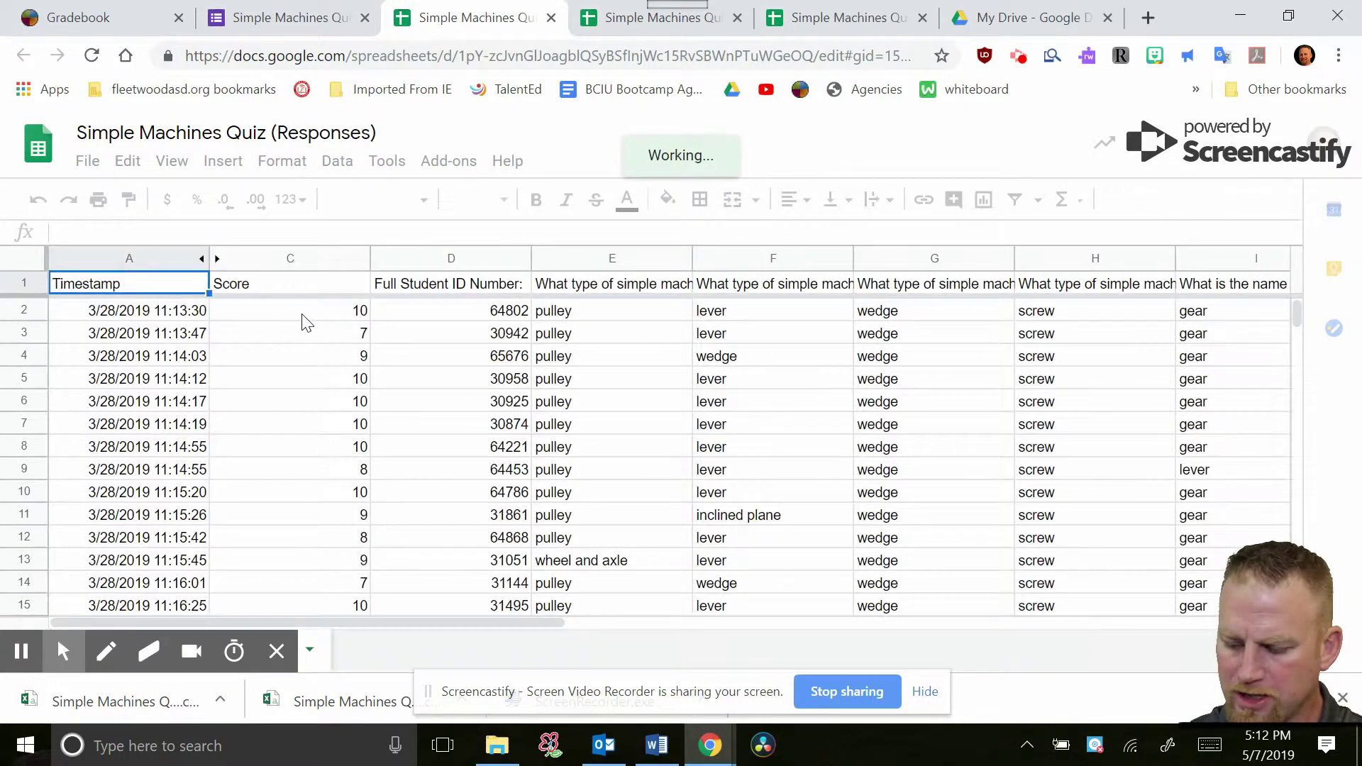
Step: Enter the first two scores in the Score column as 10/10 and 7/10
click(305, 322)
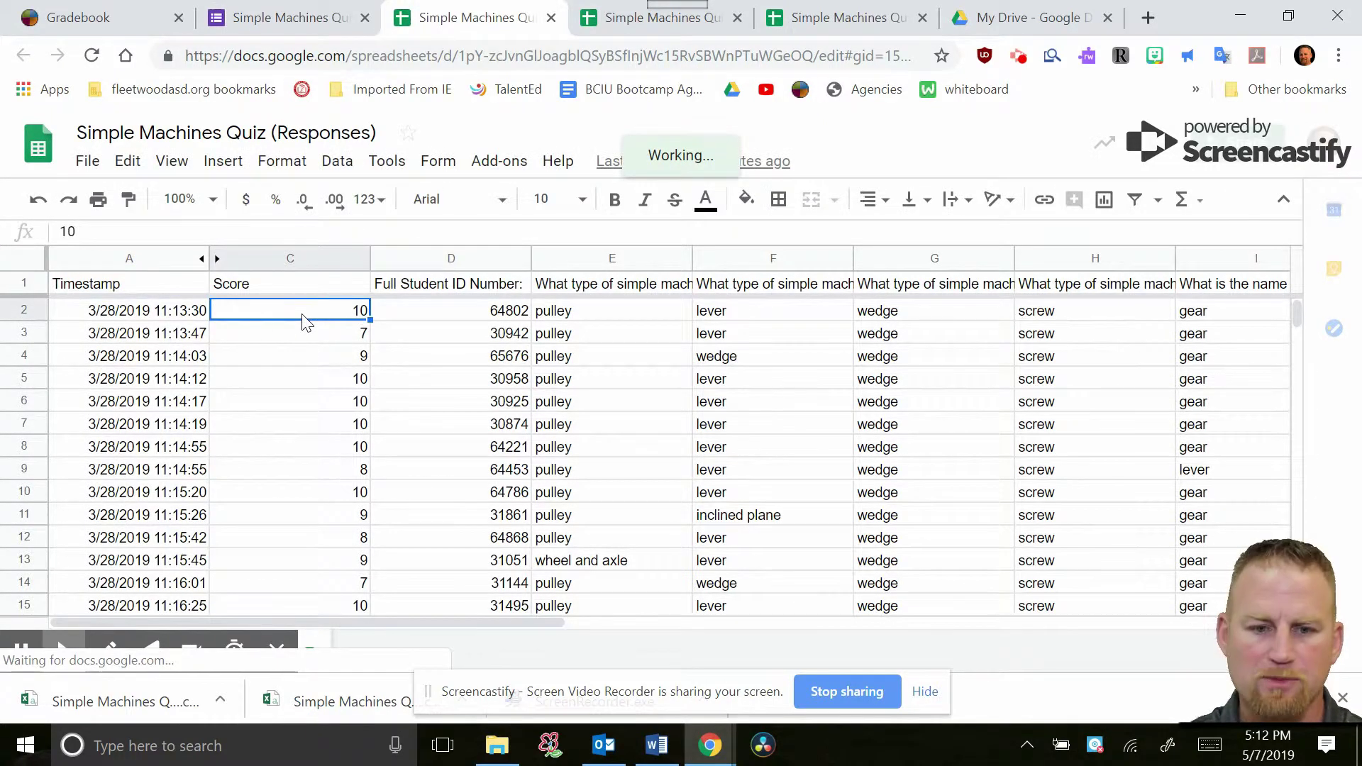
double_click(305, 322)
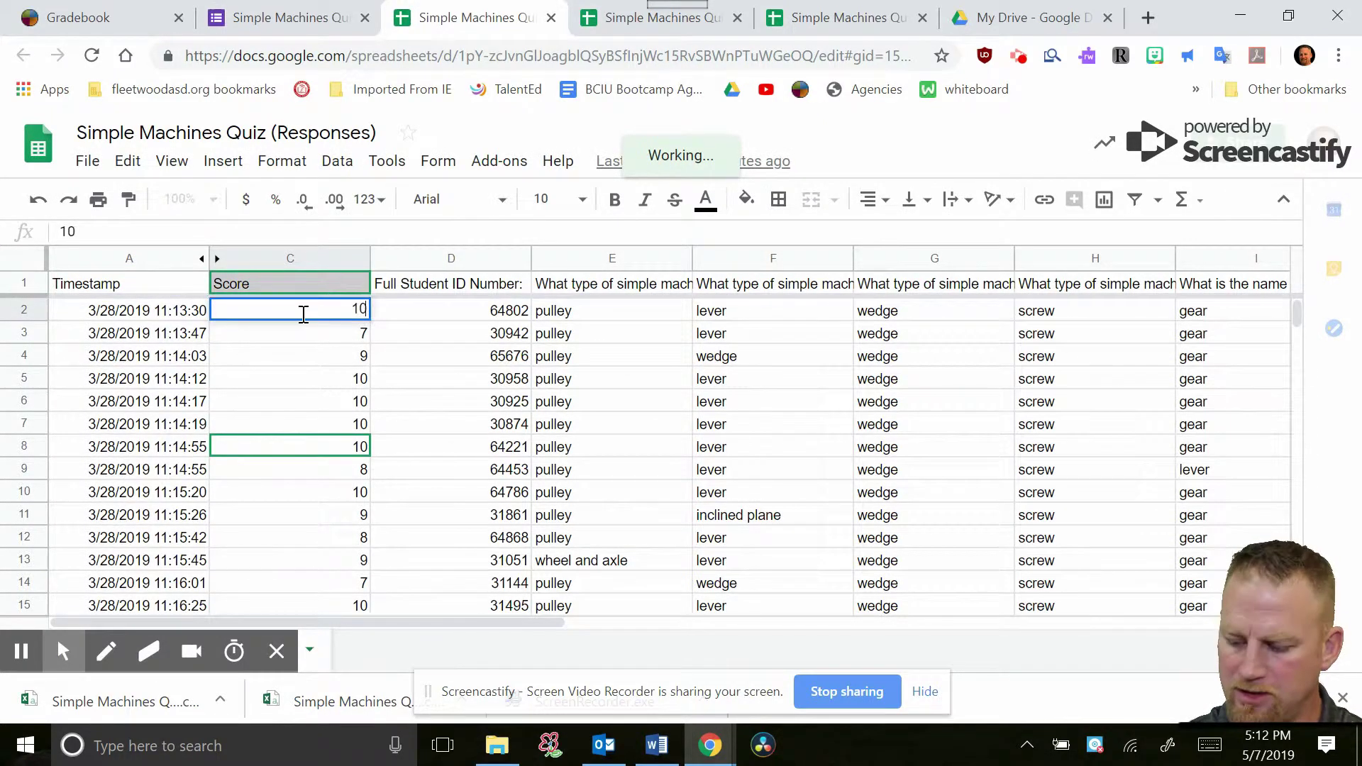
text(/10)
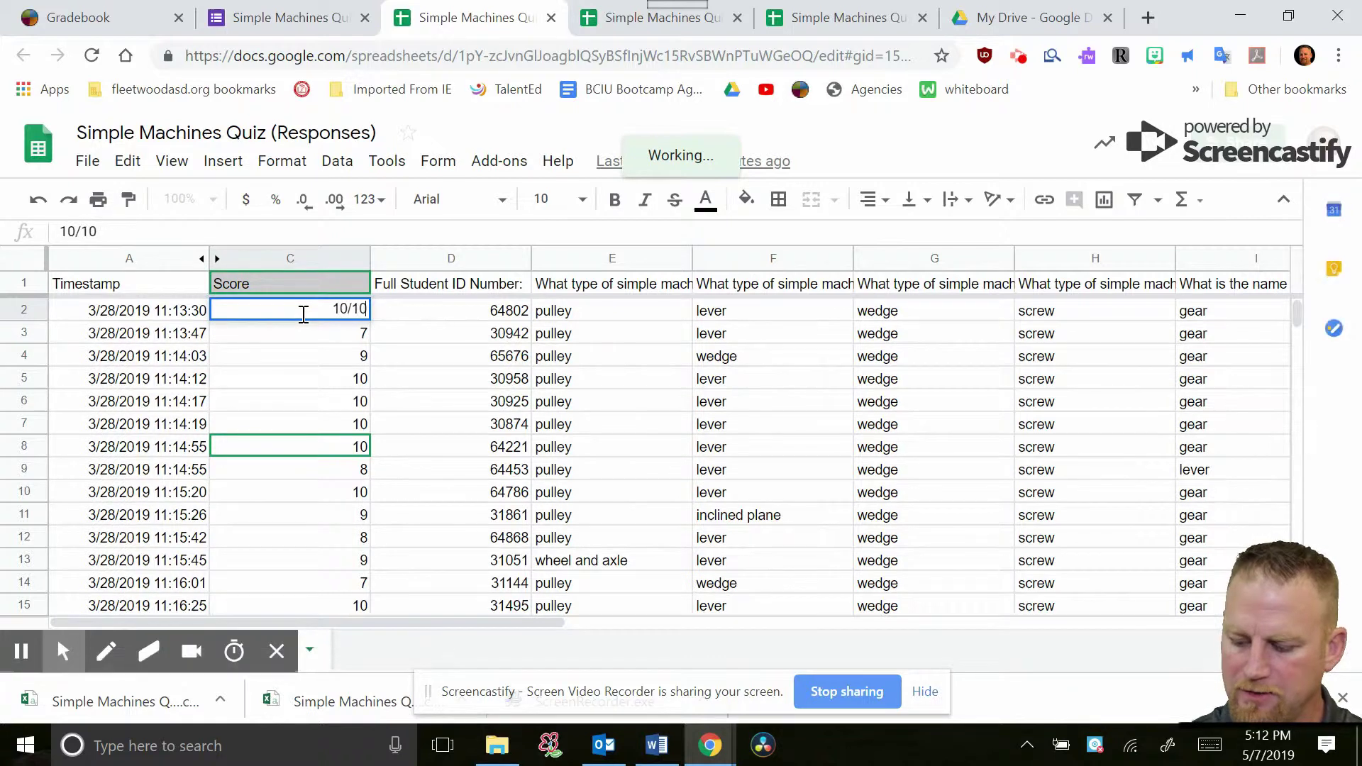
click(329, 339)
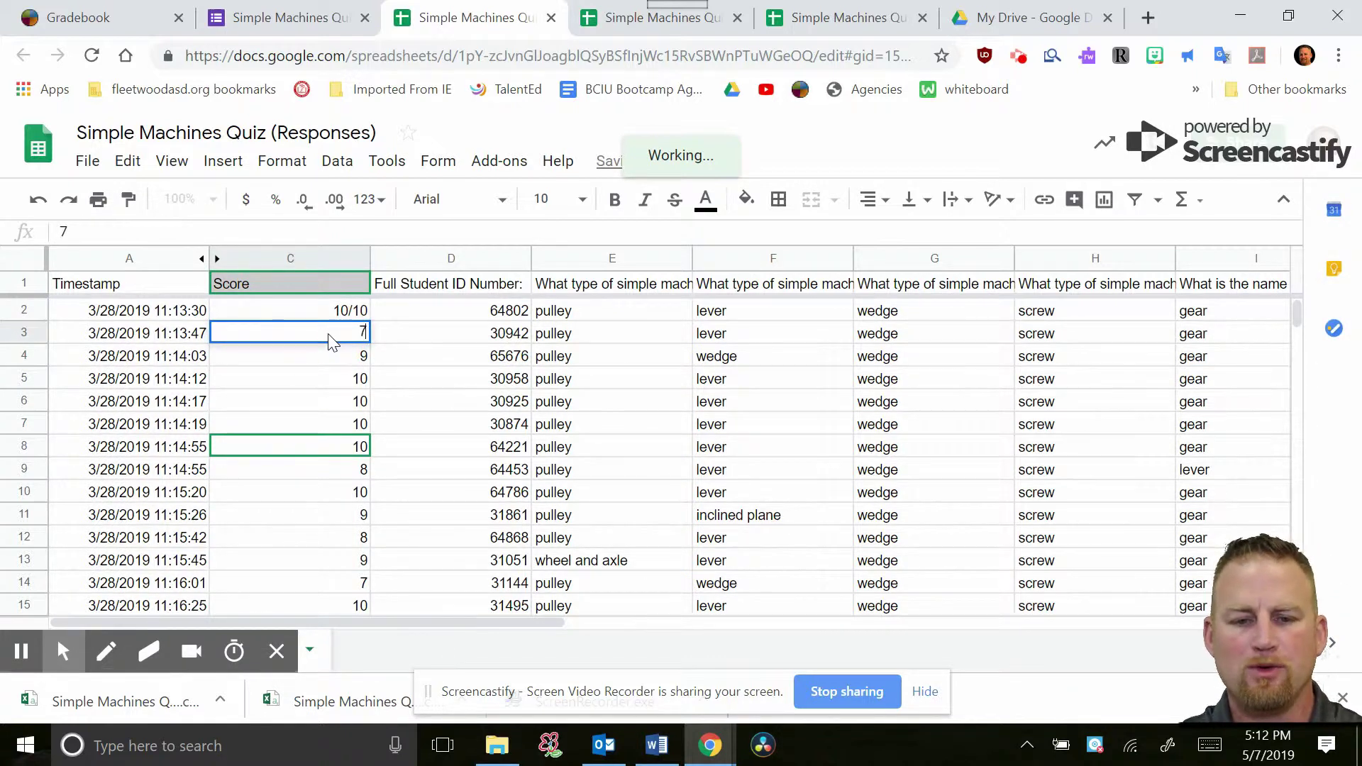
text(/10)
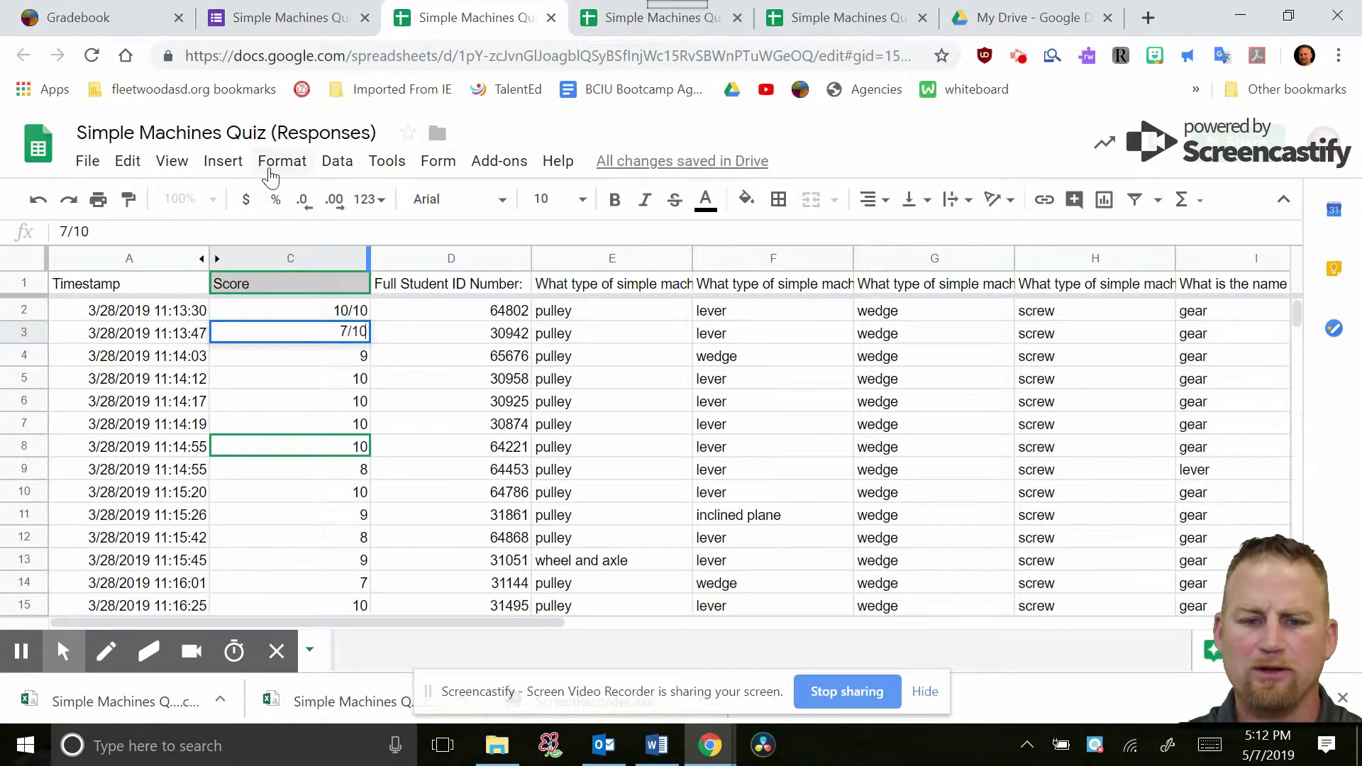
Step: Set the number format of the entire Score column to Automatic
click(300, 257)
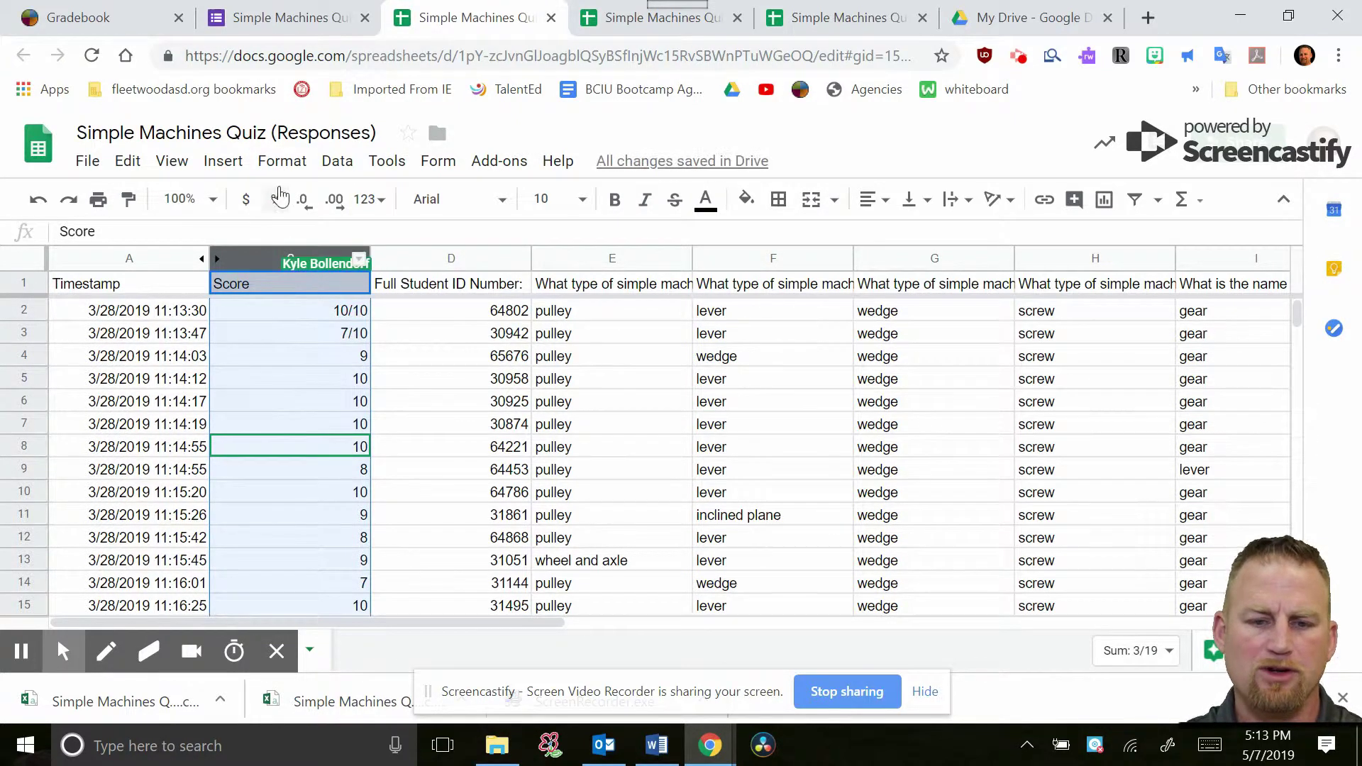
click(283, 162)
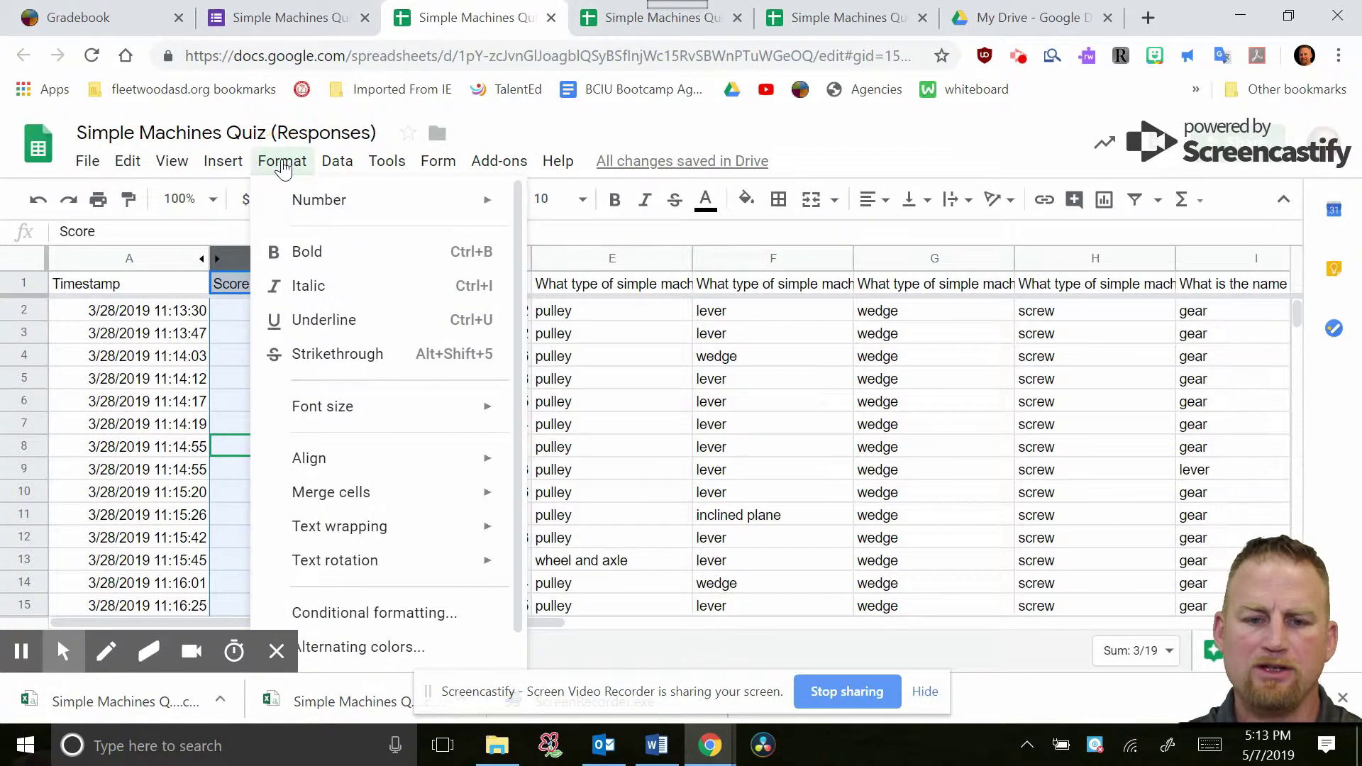
mouse_move(306, 200)
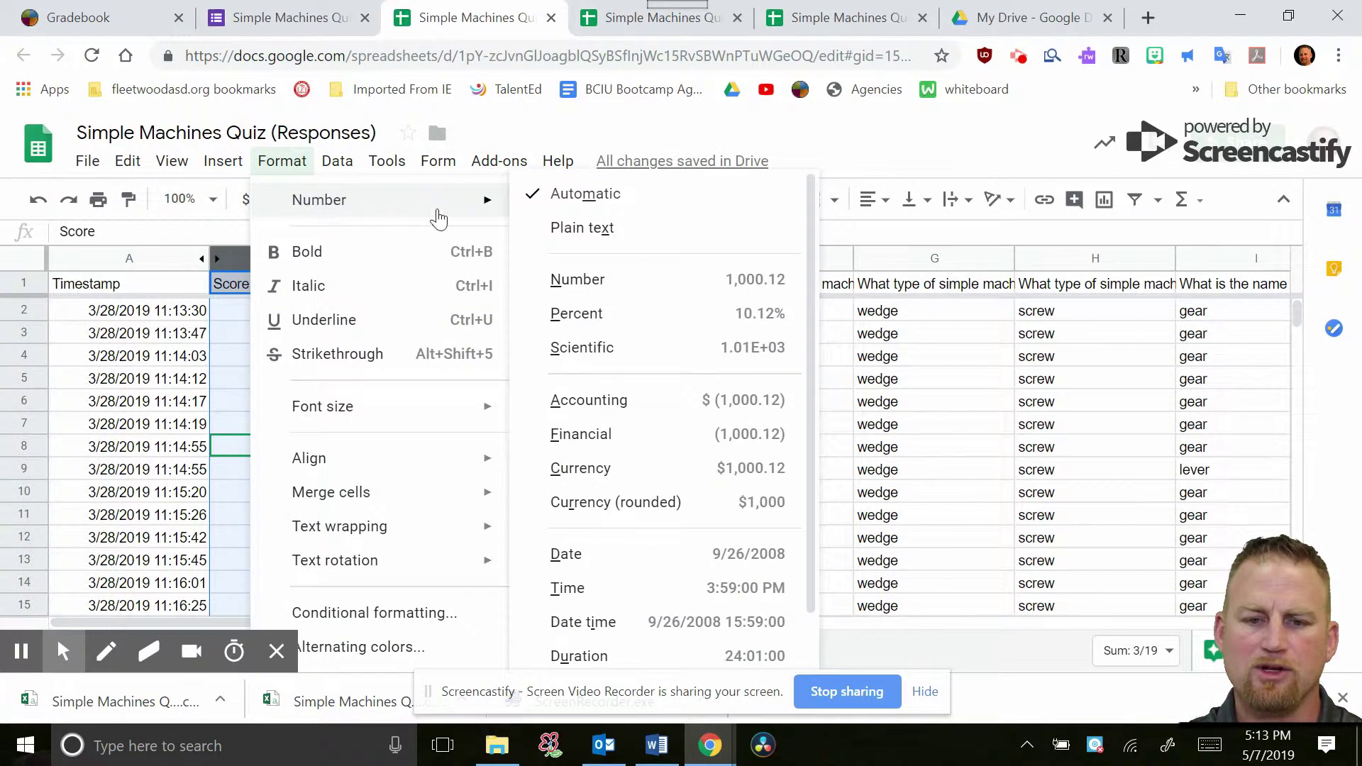
click(596, 199)
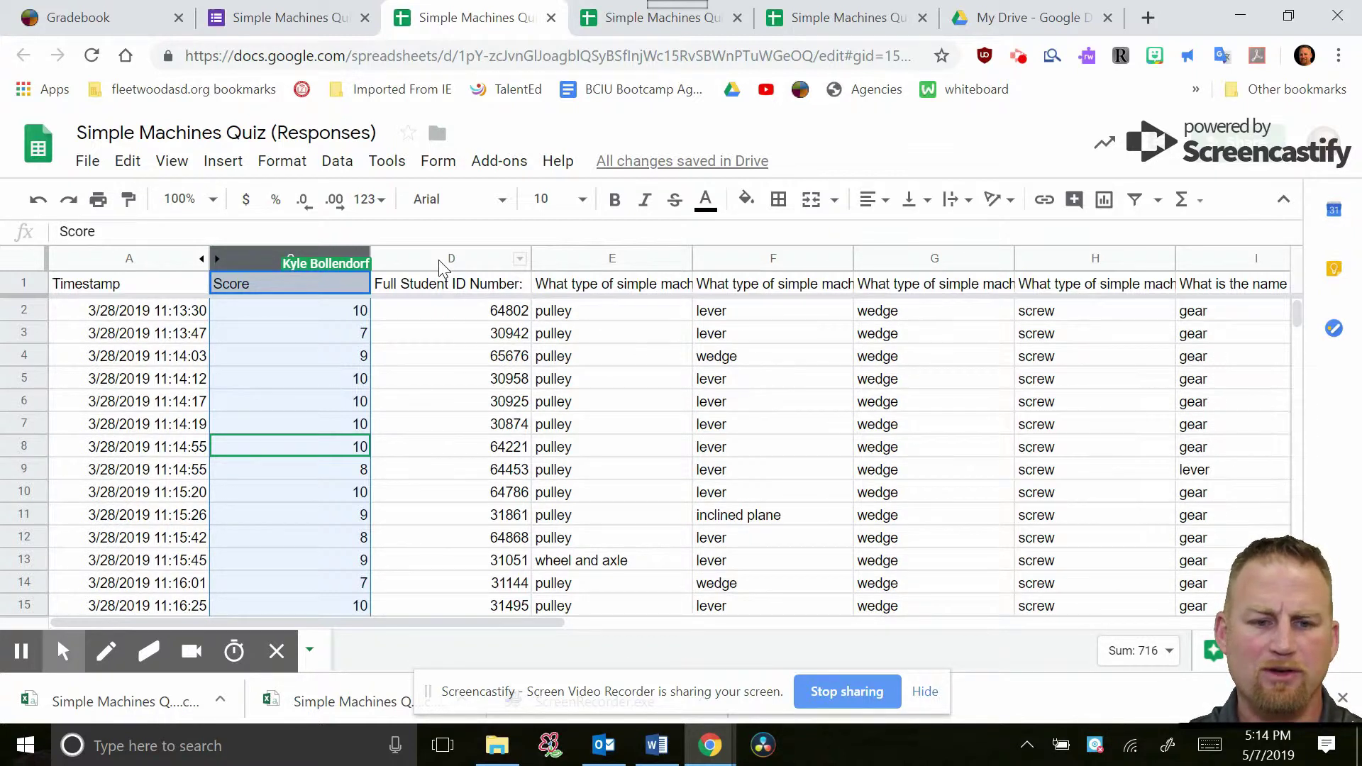
Step: Download the current responses sheet as a comma-separated values (.csv) file
click(87, 165)
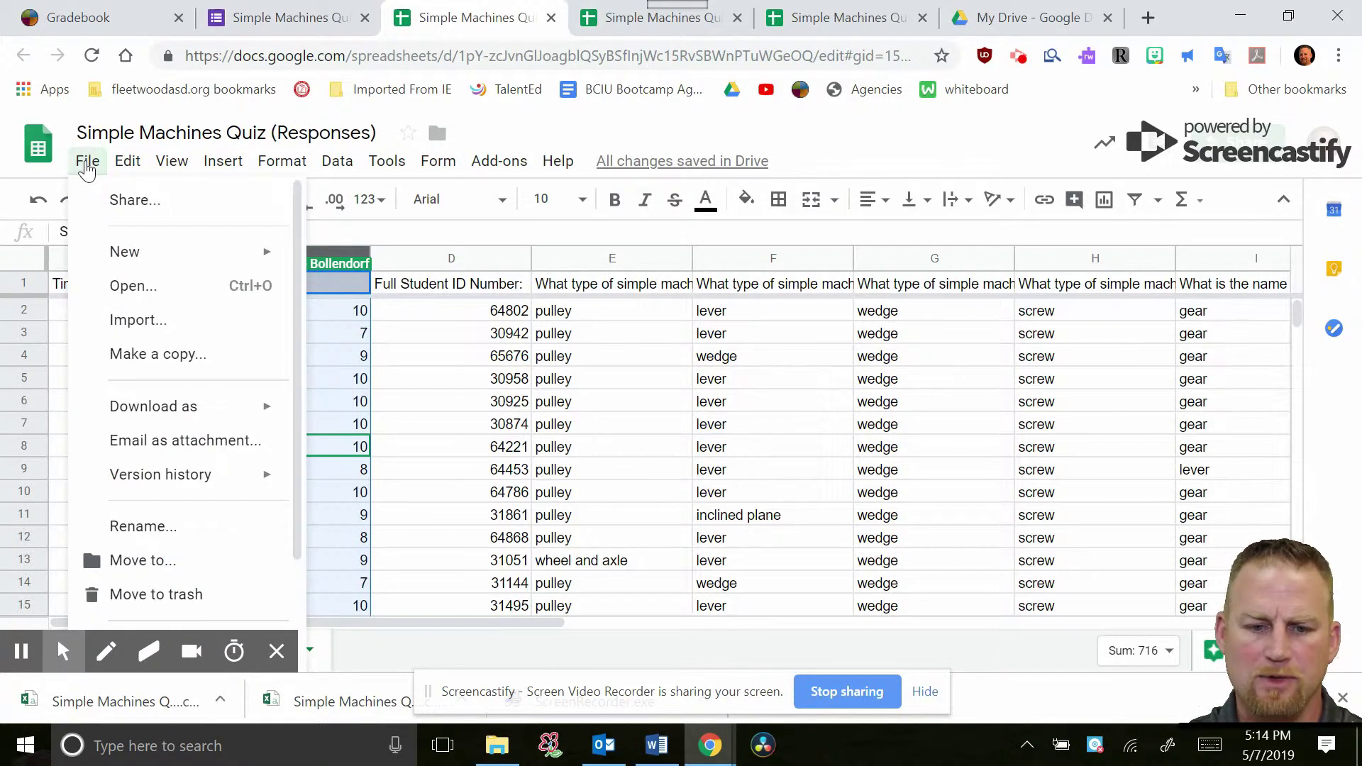
mouse_move(211, 408)
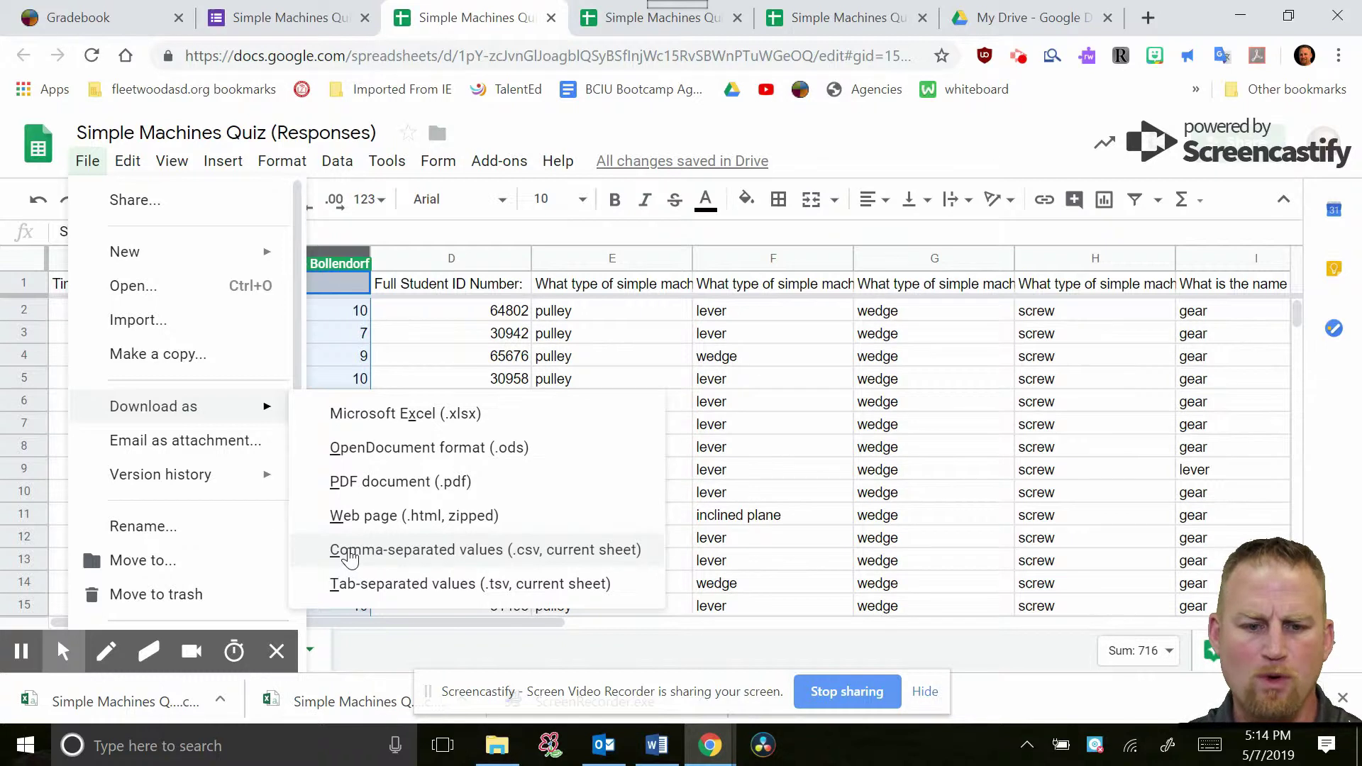
click(541, 554)
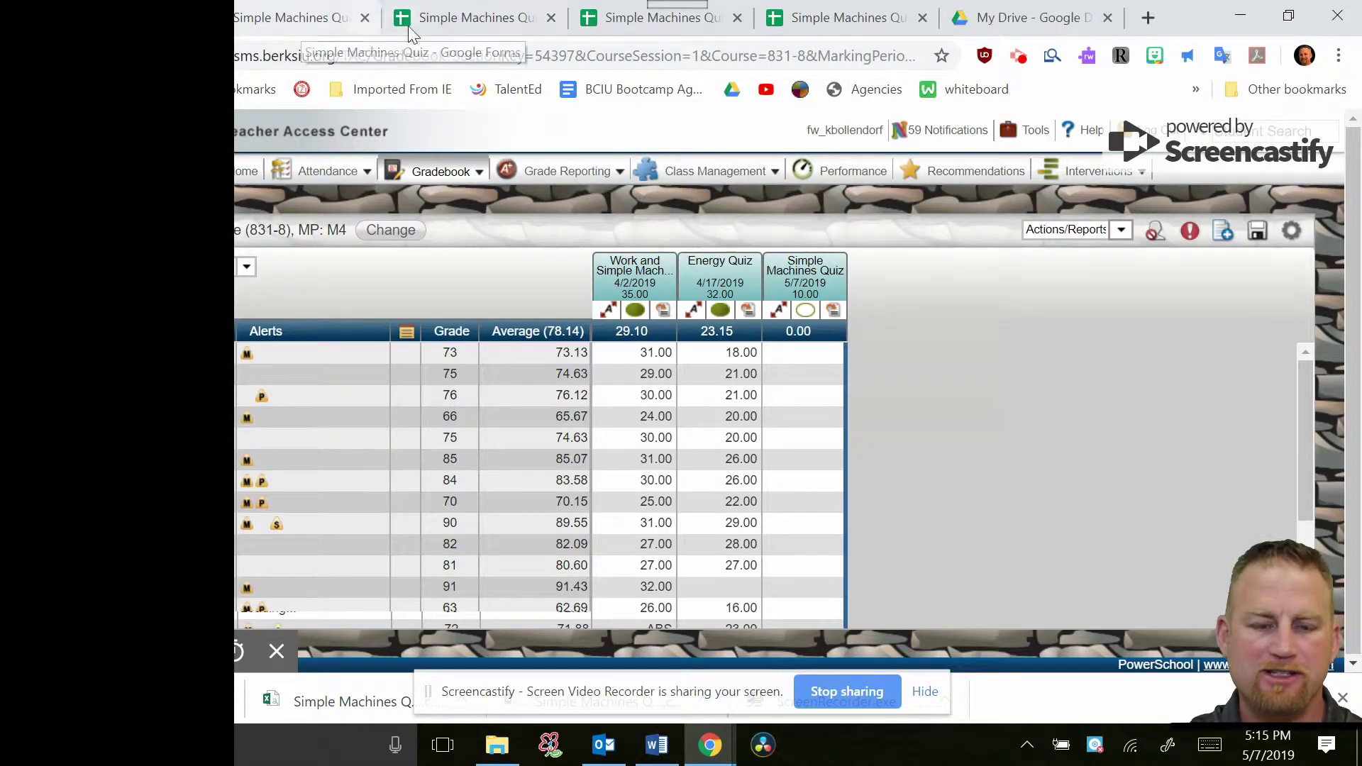
Step: Switch to the Teacher Access Center gradebook and open Import Scores From File for the Simple Machines Quiz assignment
click(427, 27)
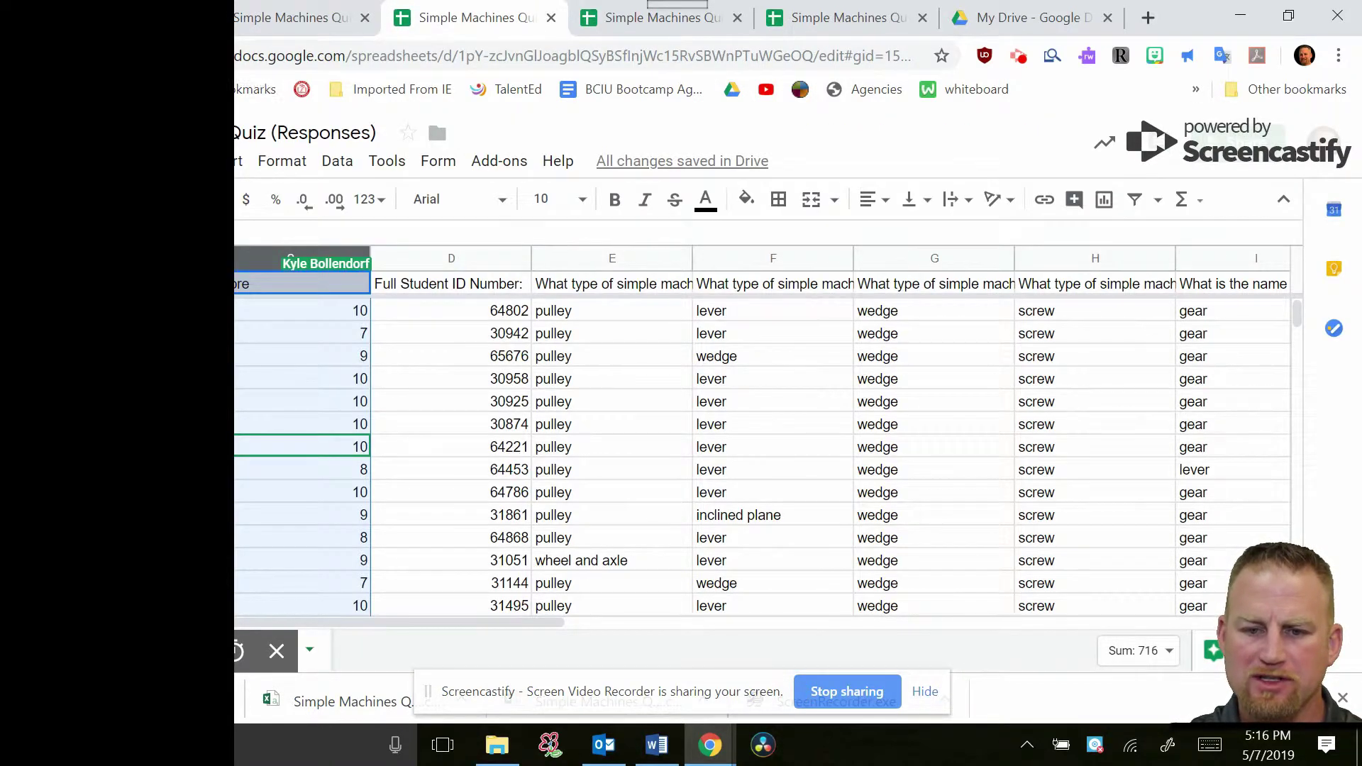
click(114, 18)
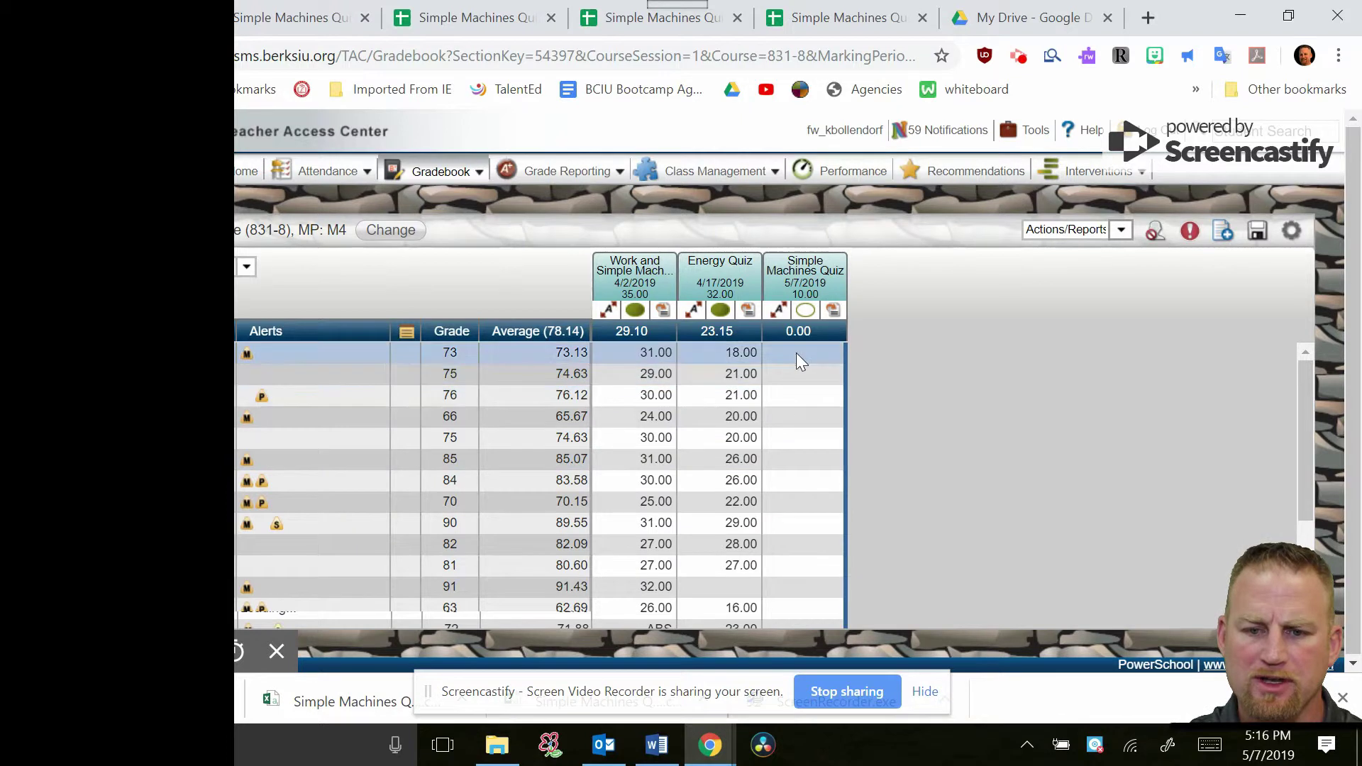
click(835, 313)
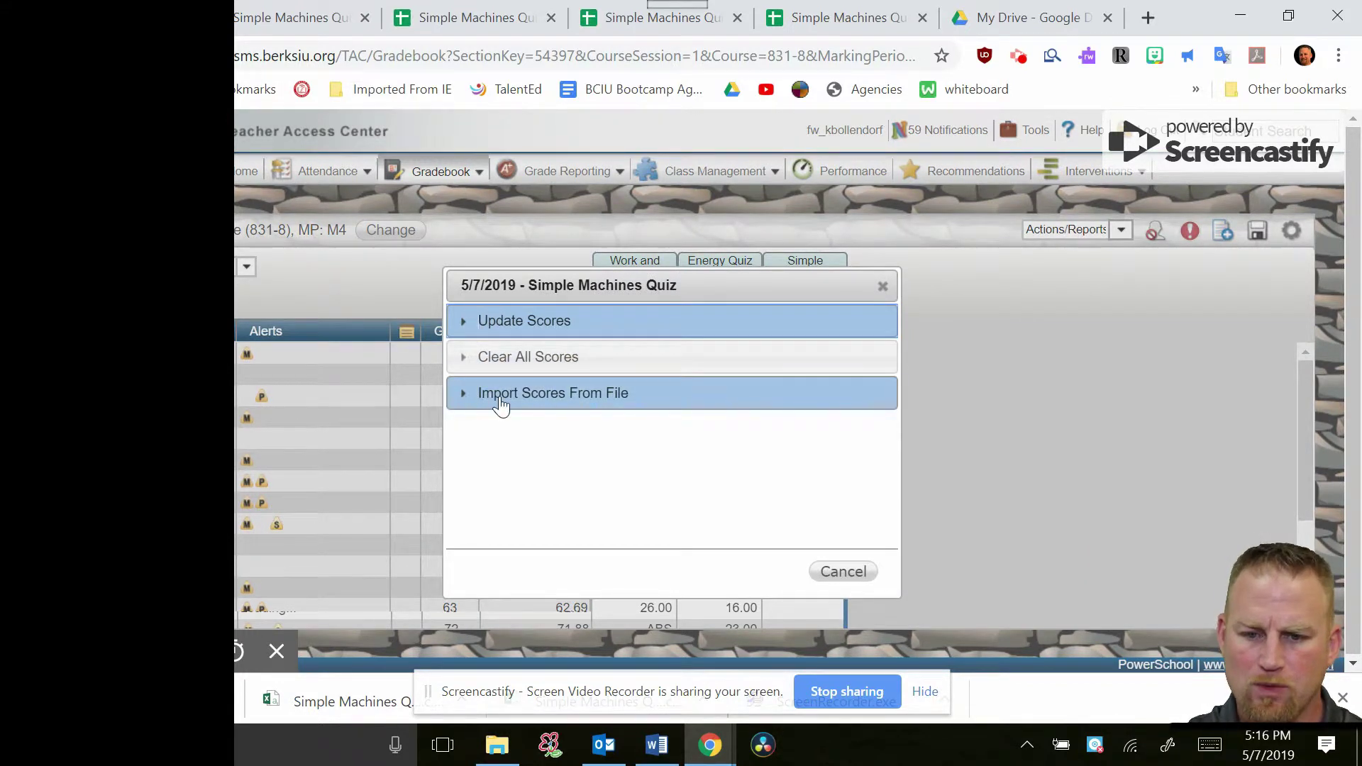
click(548, 399)
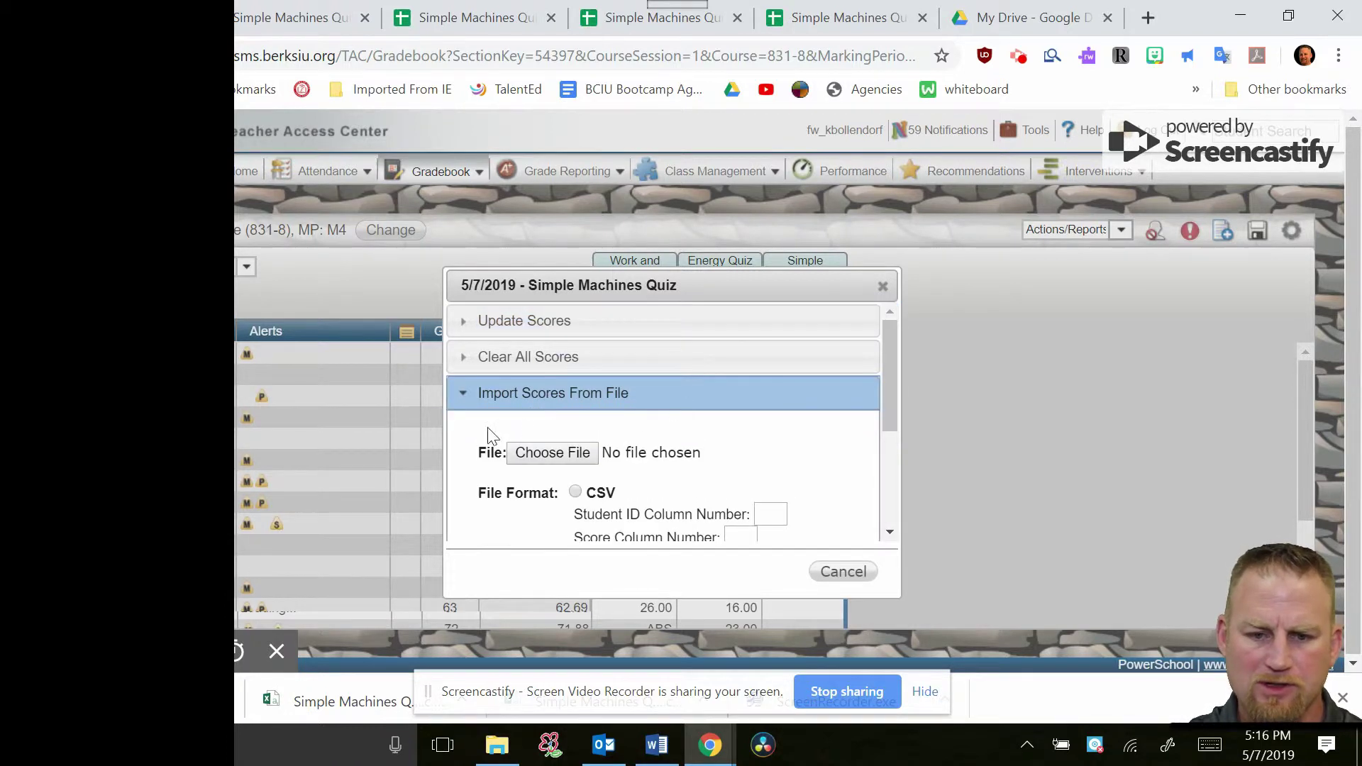
drag(888, 391, 894, 423)
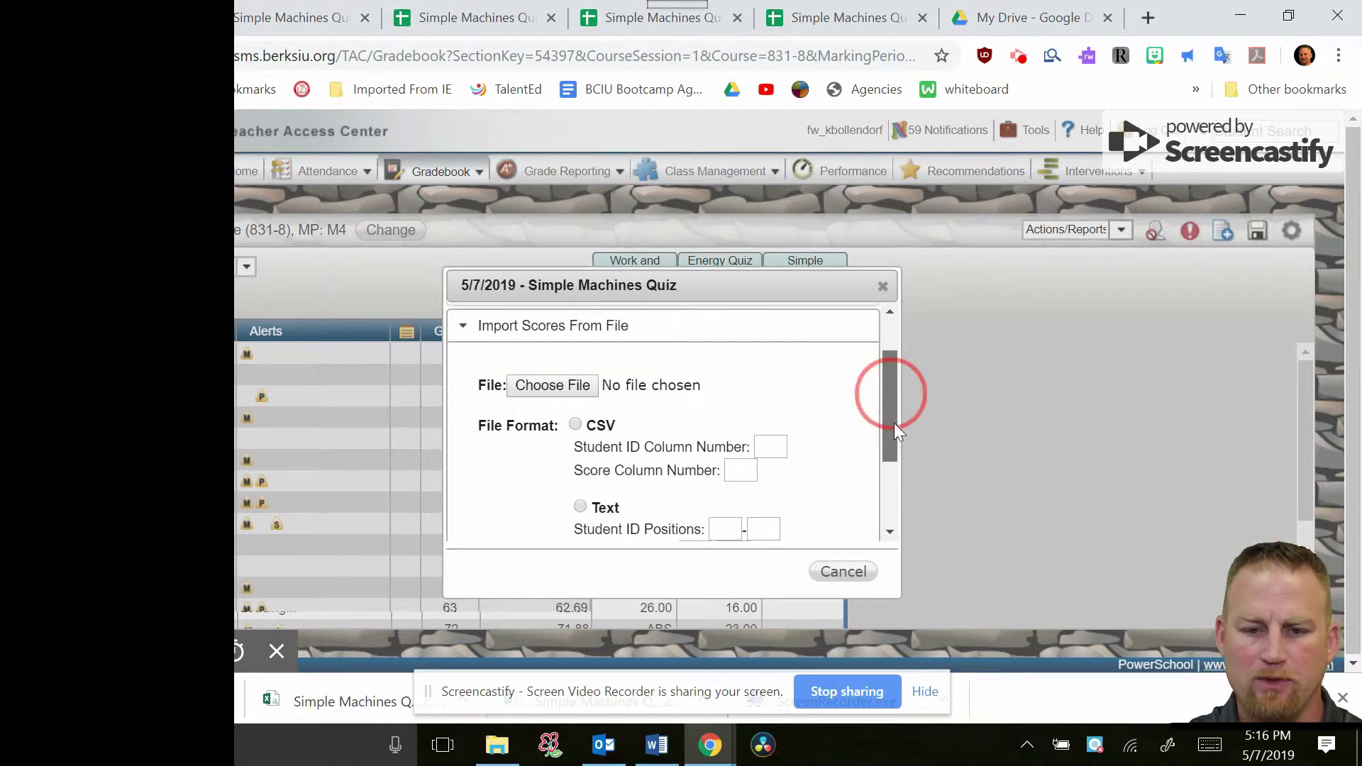
Step: Choose the downloaded file "Simple Machines Quiz (Responses) - Form Responses 1" for the score import, dismissing the virus alert
click(555, 387)
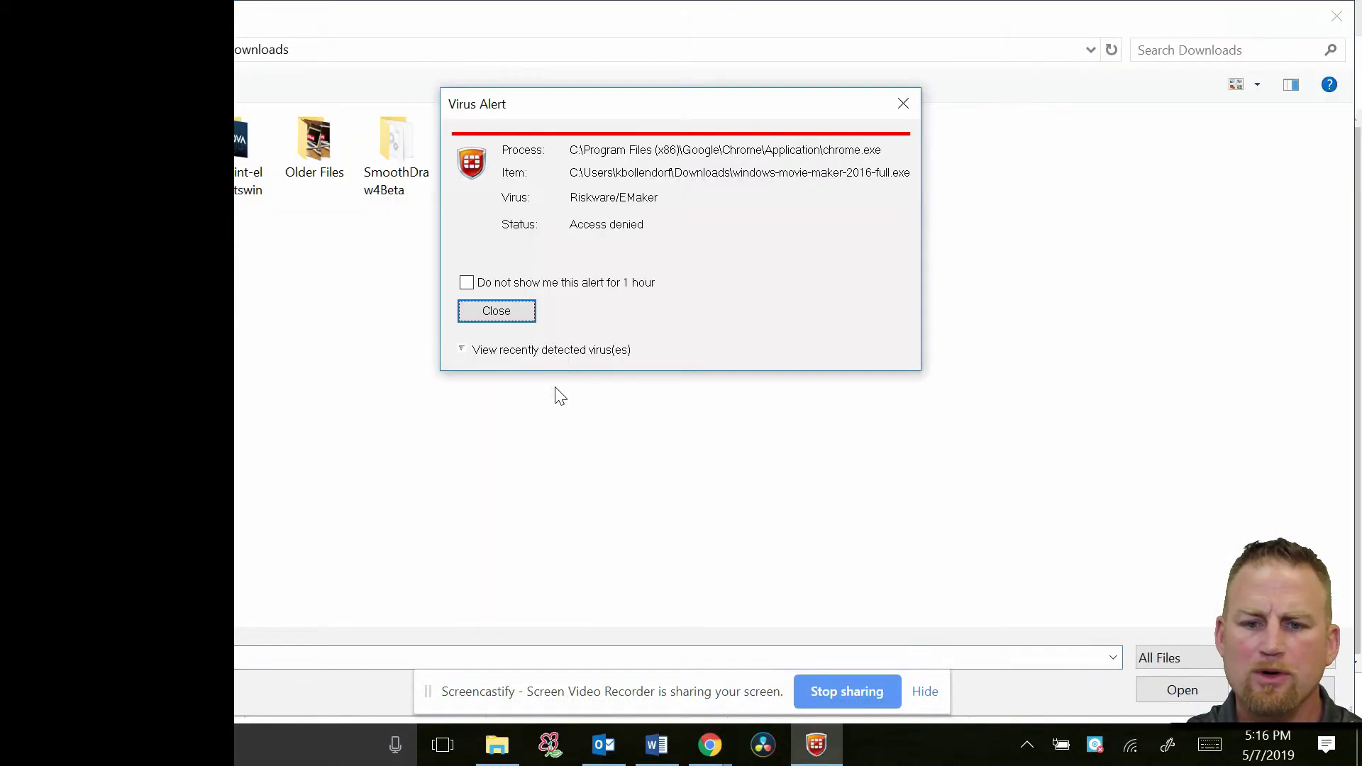
click(512, 310)
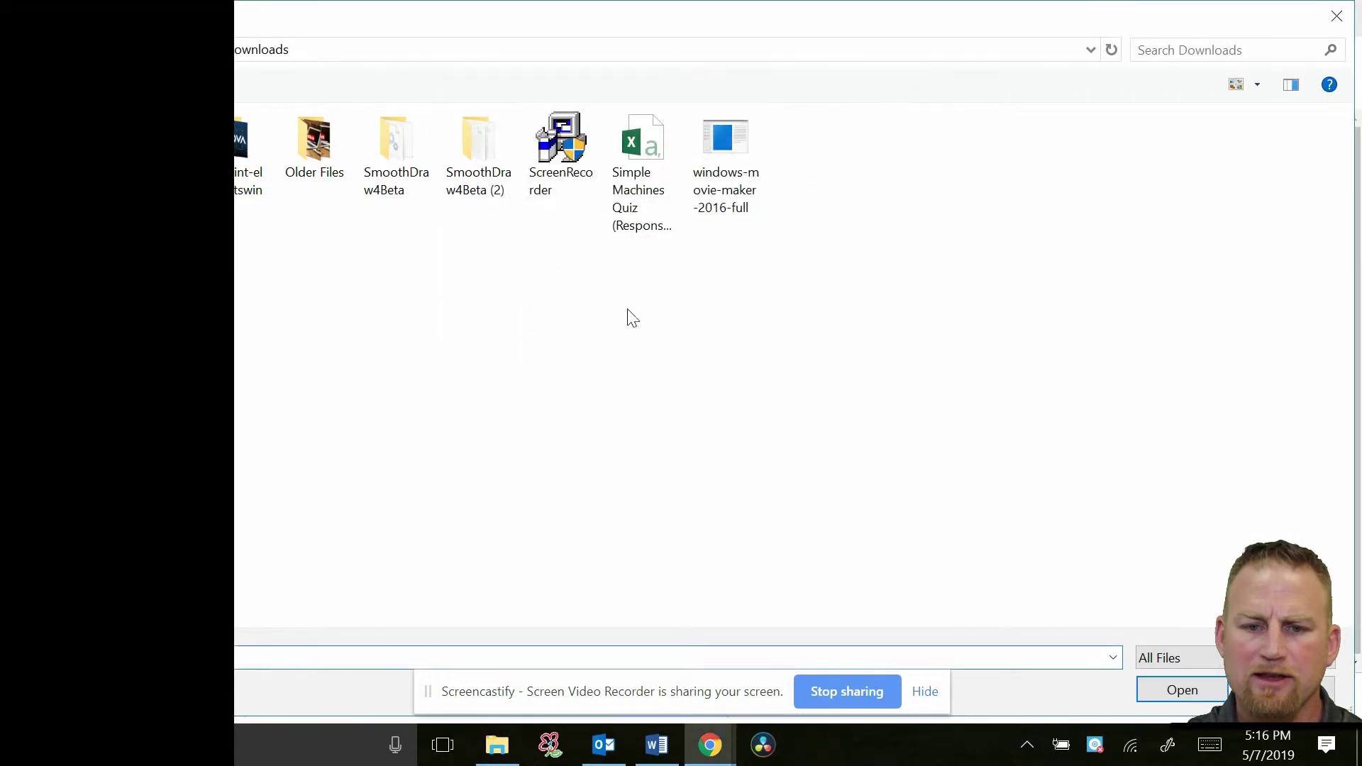
click(649, 156)
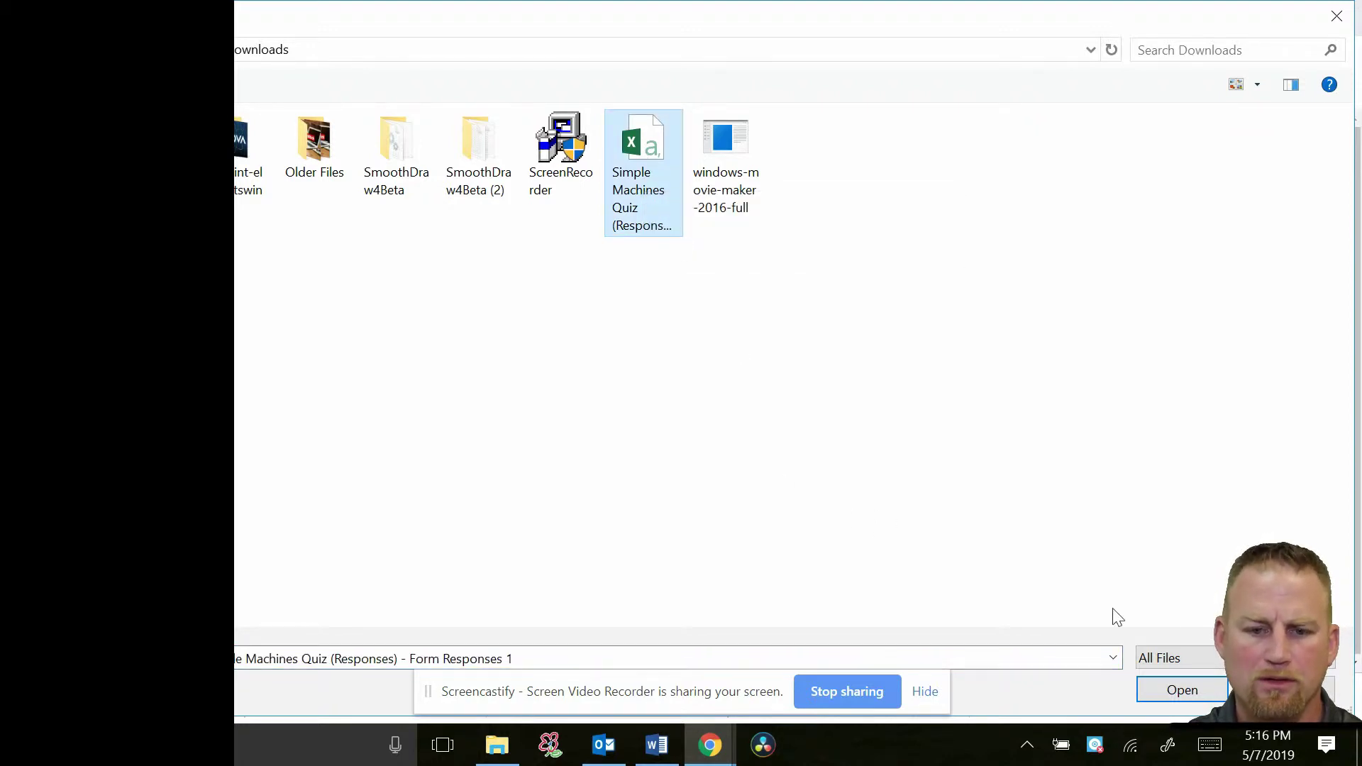
click(1183, 690)
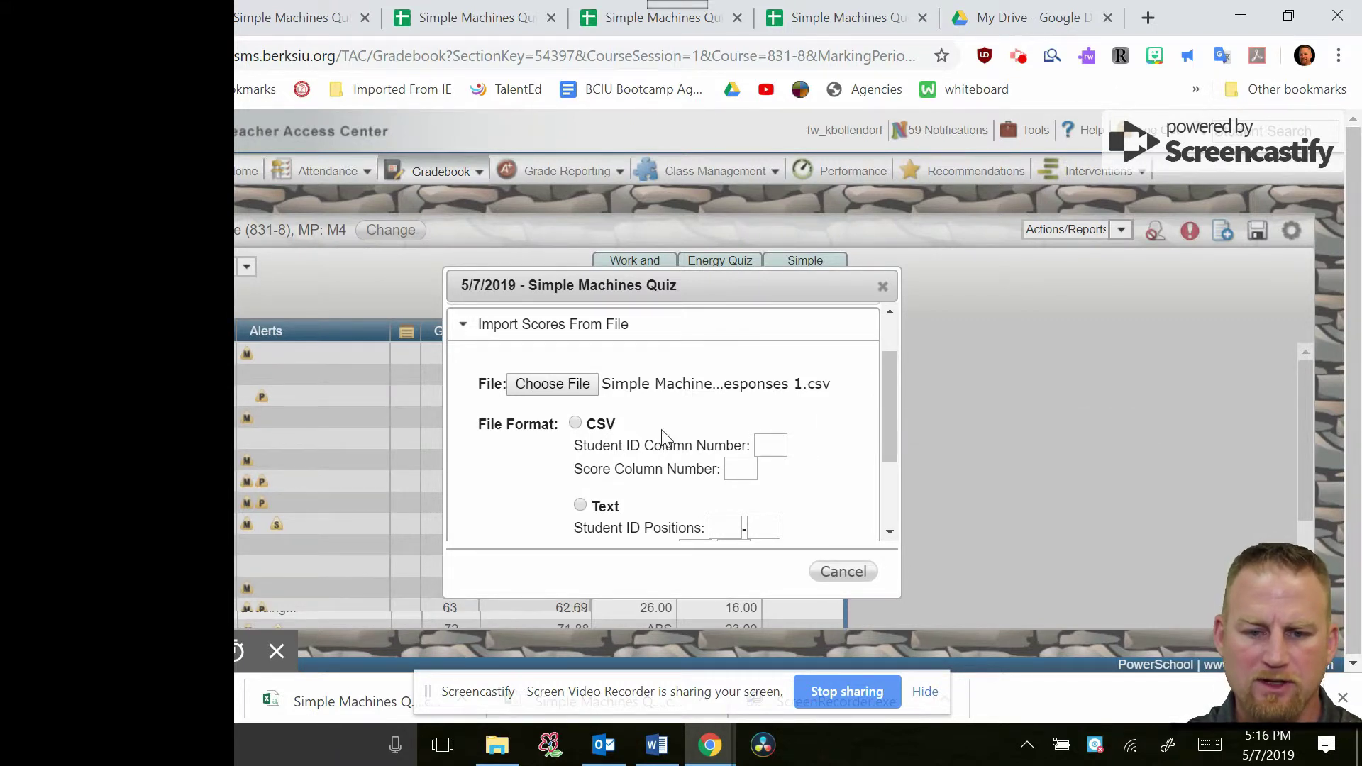
Step: Set the import file format to CSV, with student ID column number 4 and score column number 3
click(576, 424)
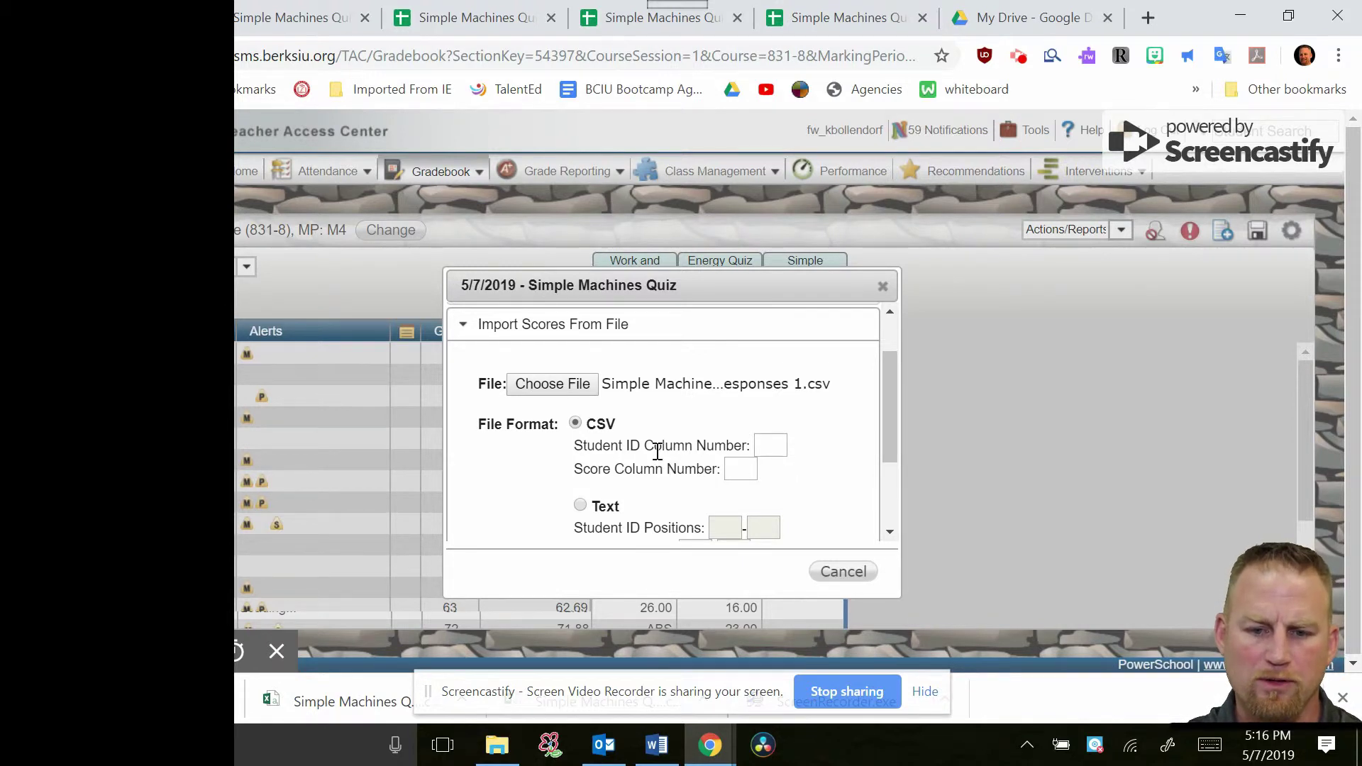
click(770, 448)
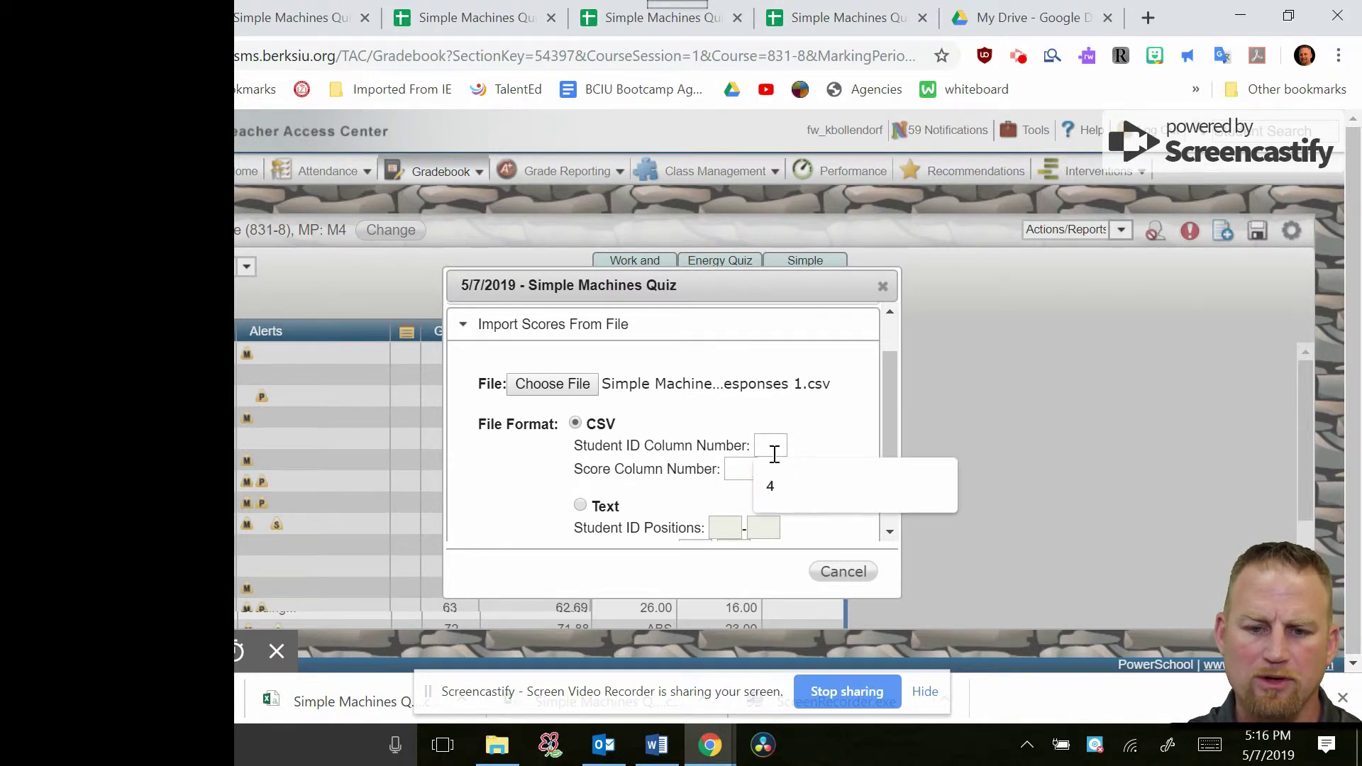
click(772, 484)
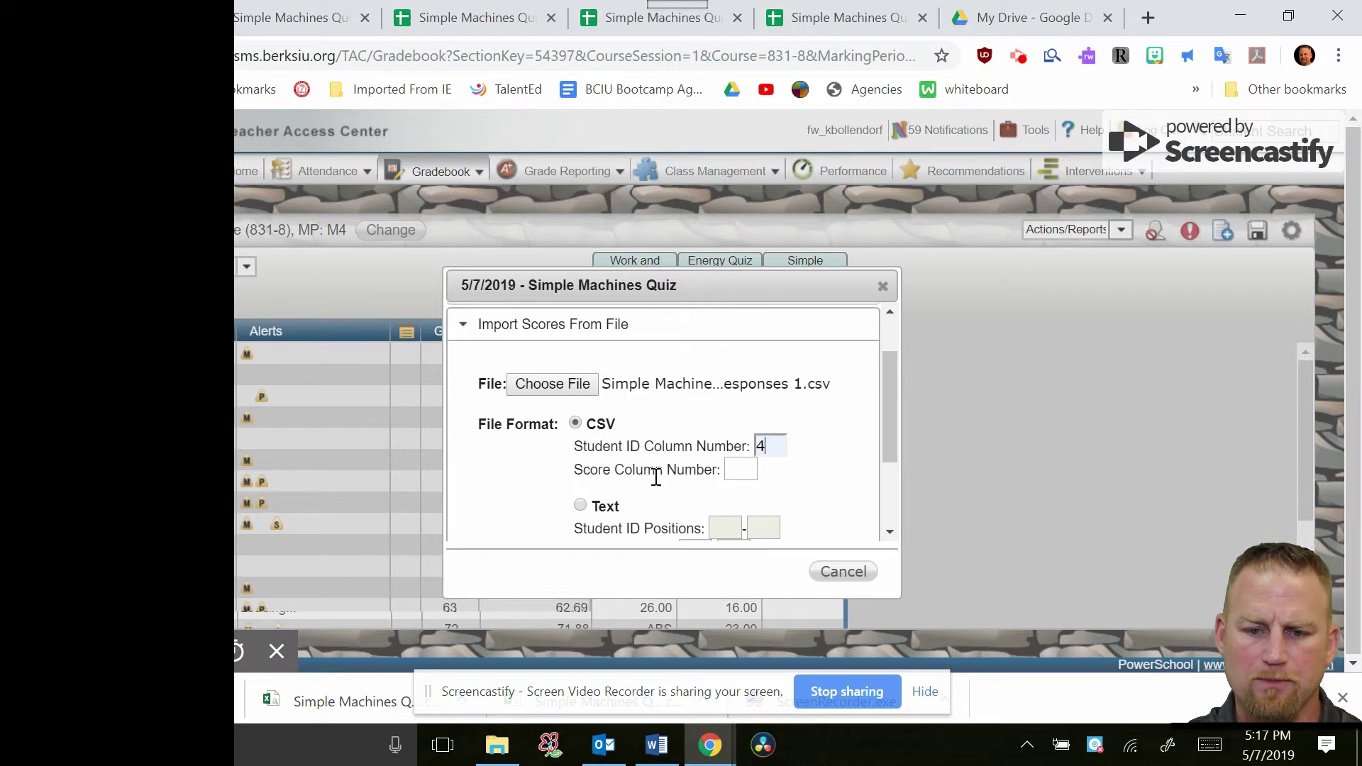
click(741, 470)
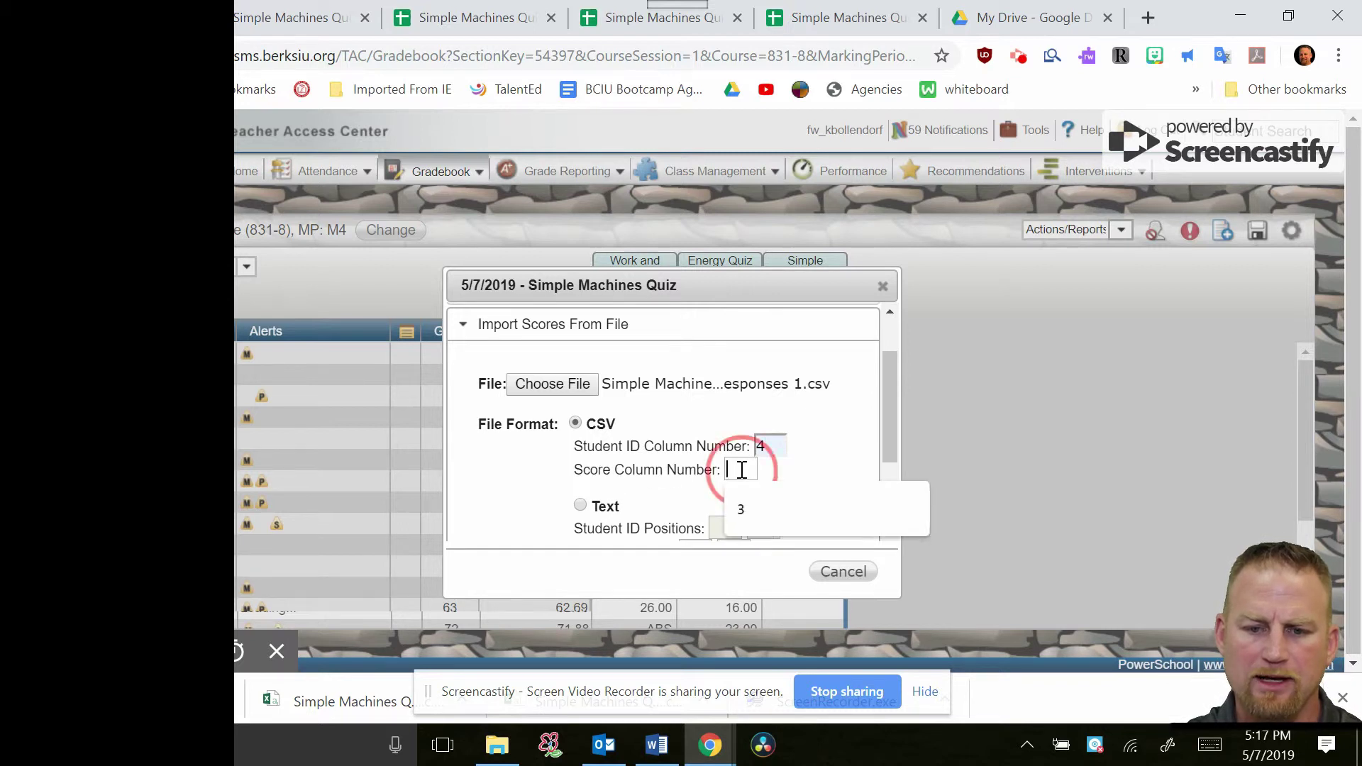
click(752, 511)
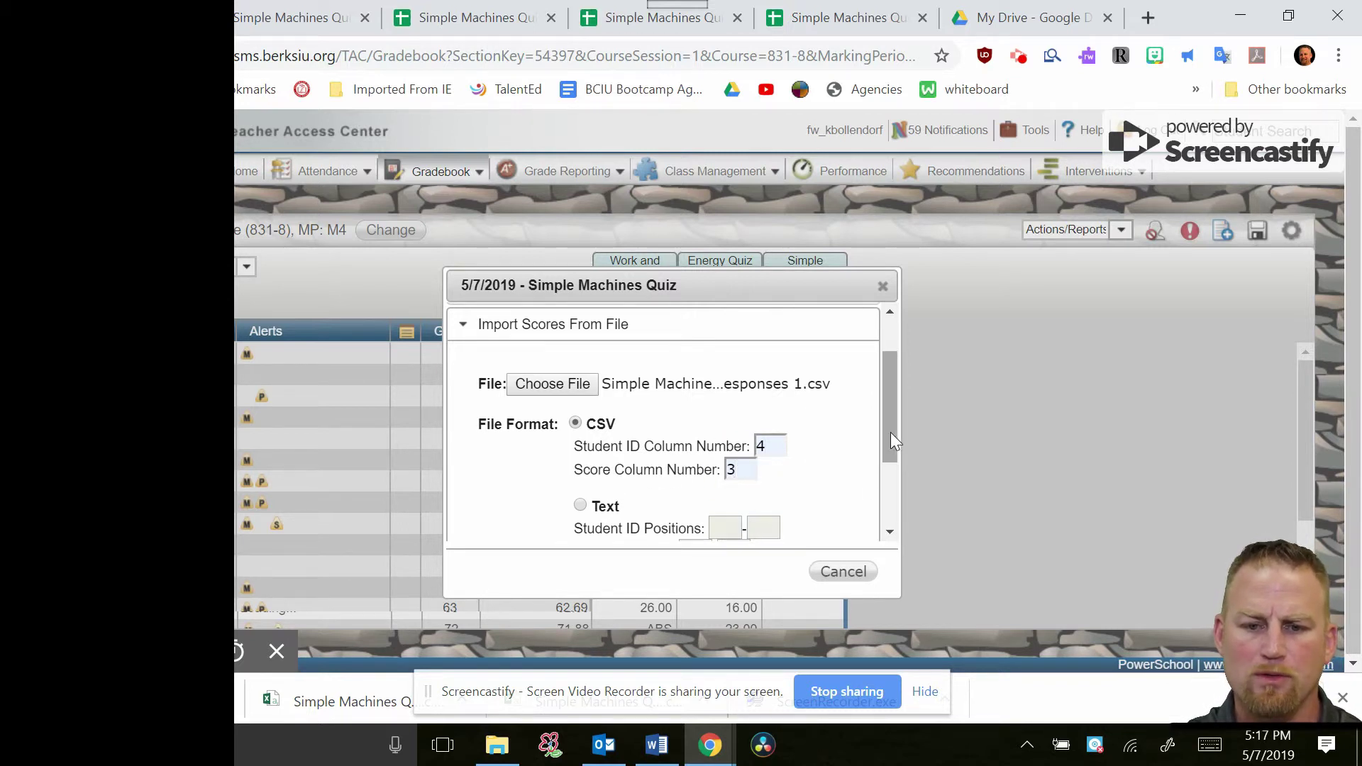
Step: Import the scores from the chosen file into the Simple Machines Quiz and close the import summary
drag(891, 432, 891, 493)
click(817, 515)
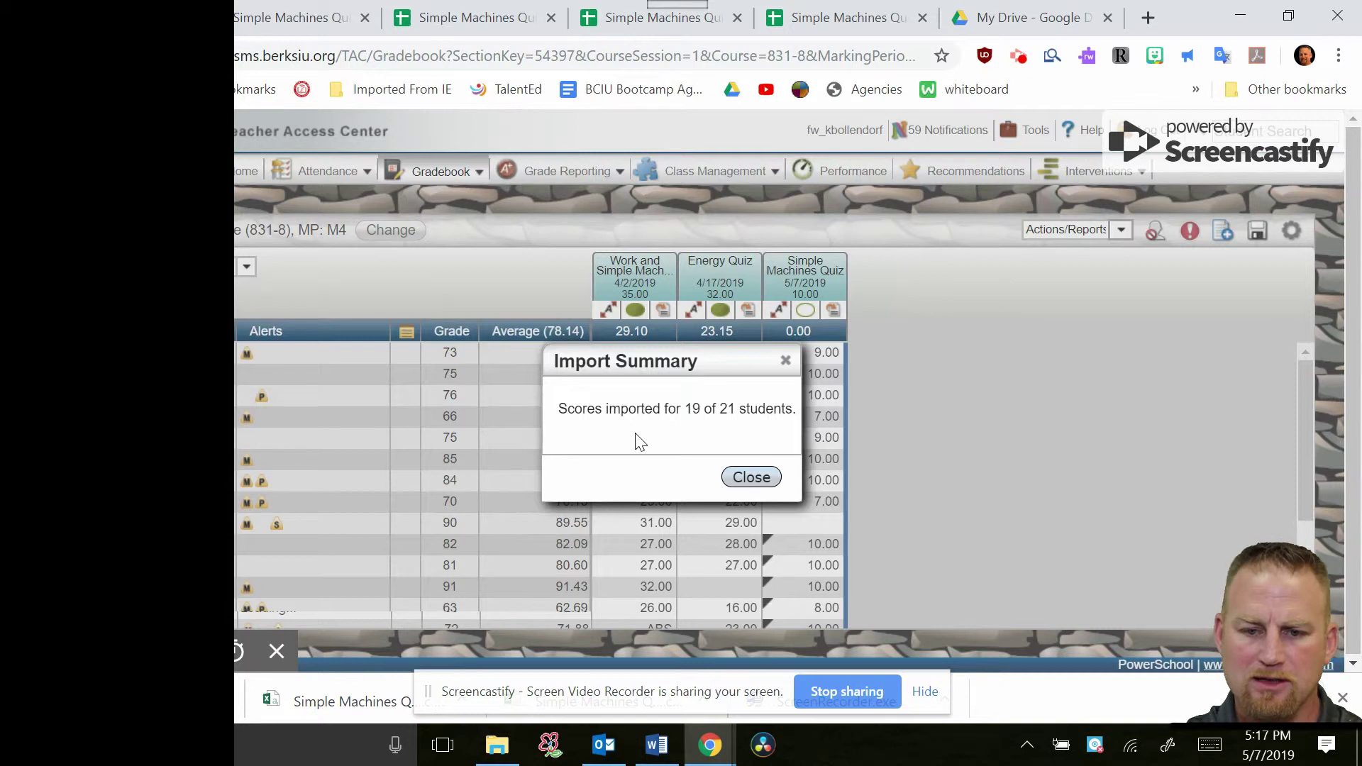
click(750, 477)
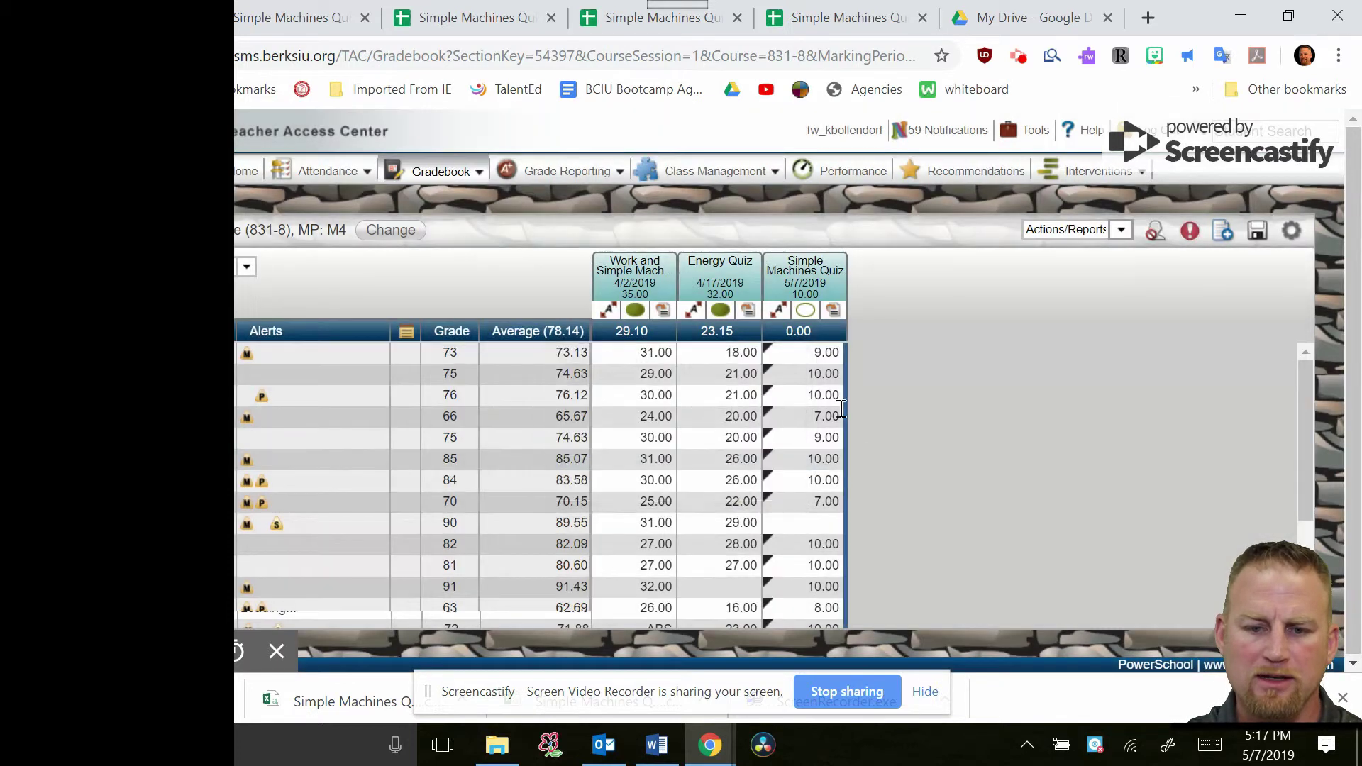
Step: Review the imported scores in the Simple Machines Quiz column and save the gradebook
scroll(823, 510, down, 2)
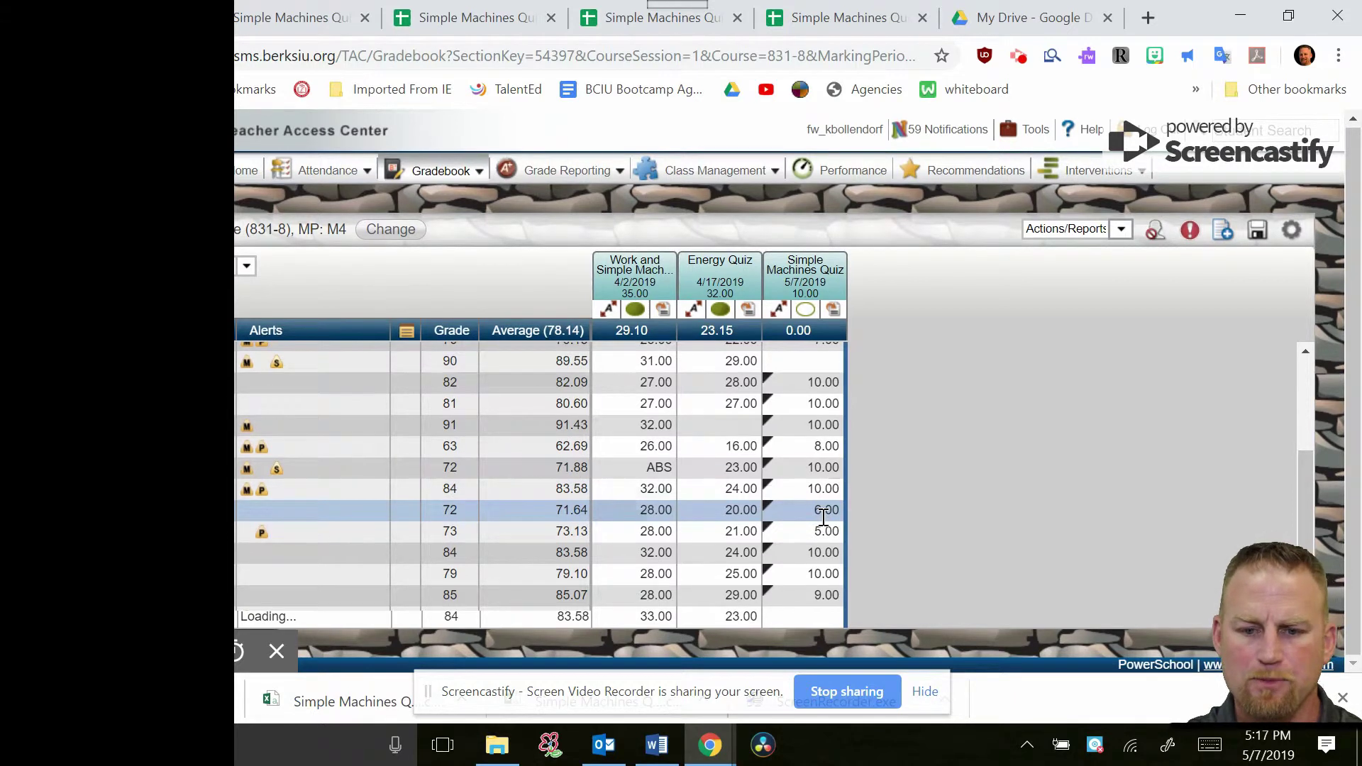
scroll(811, 482, up, 2)
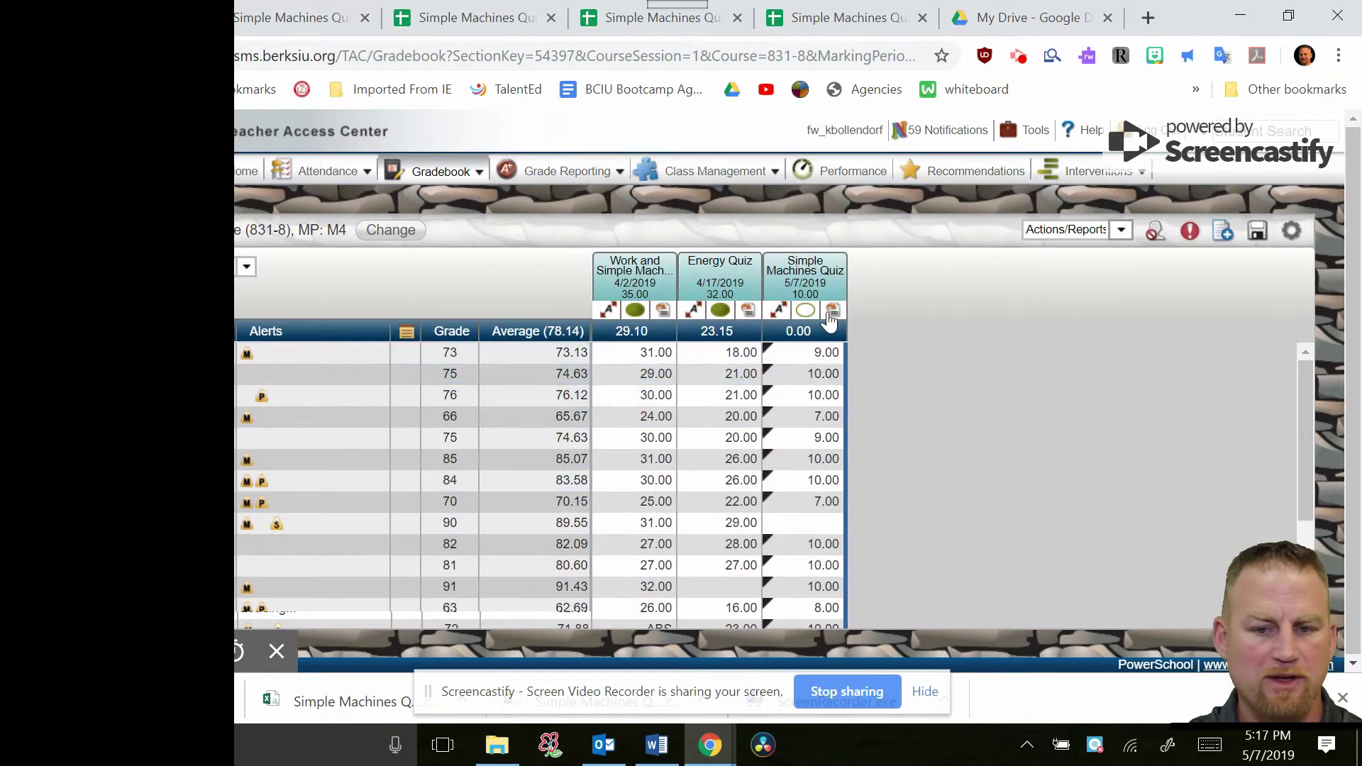
click(1254, 240)
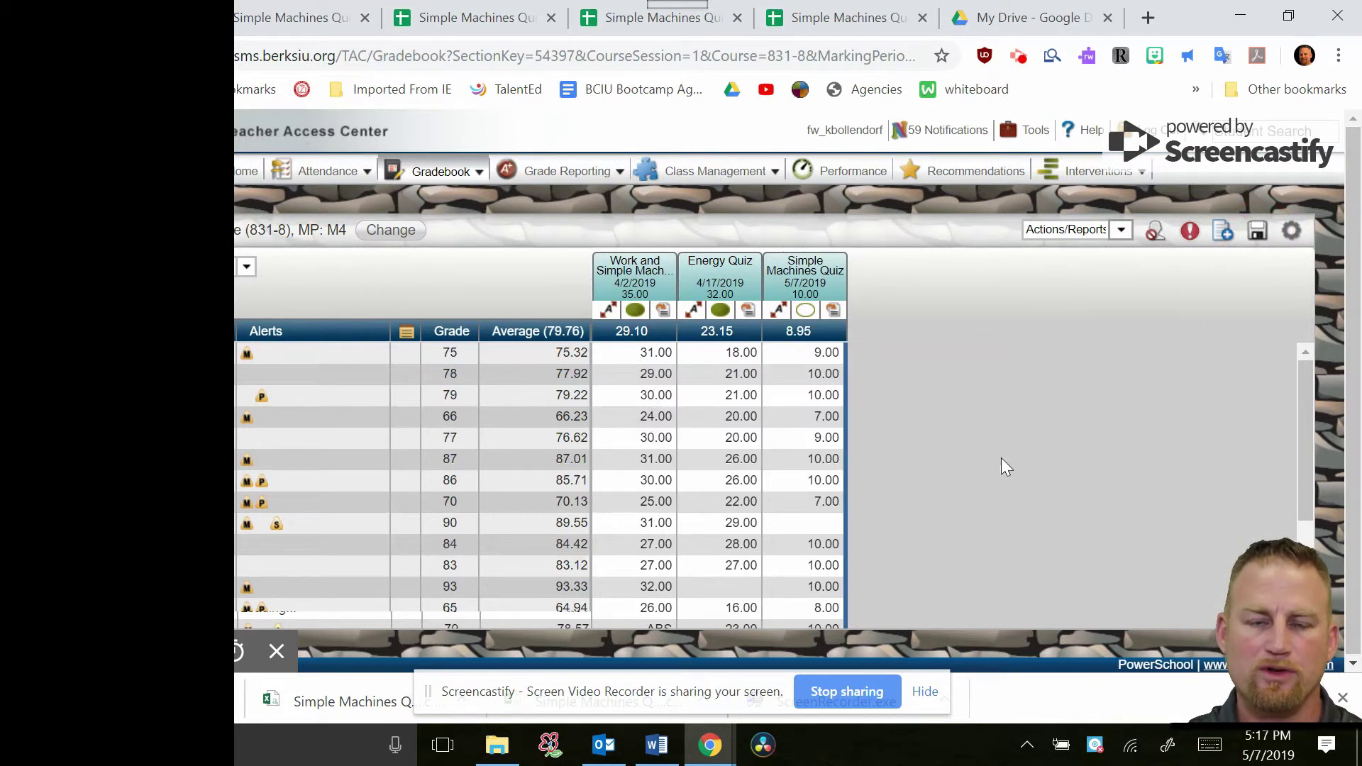